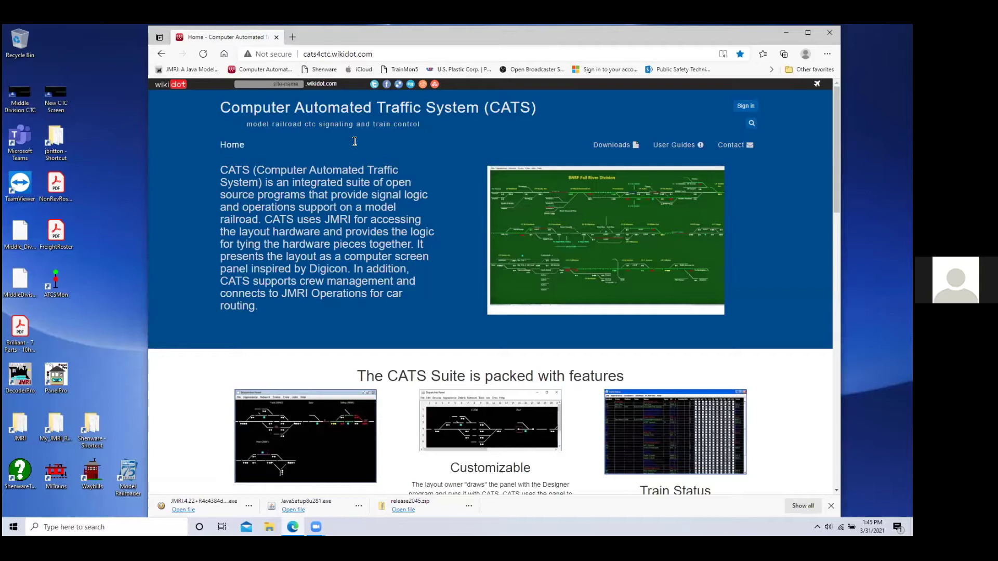
Download the CATS and designer package compatible with JMRI 4.22 from the CATS website's downloads page.
{"action": "scroll", "coordinate": [354, 141], "scroll_direction": "down", "scroll_amount": 15}
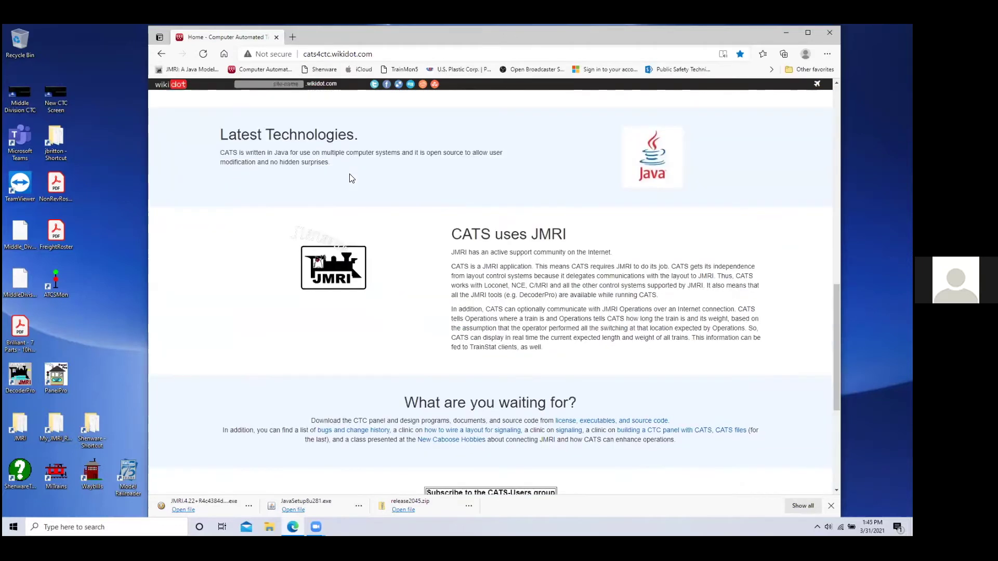
{"action": "left_click", "coordinate": [594, 422]}
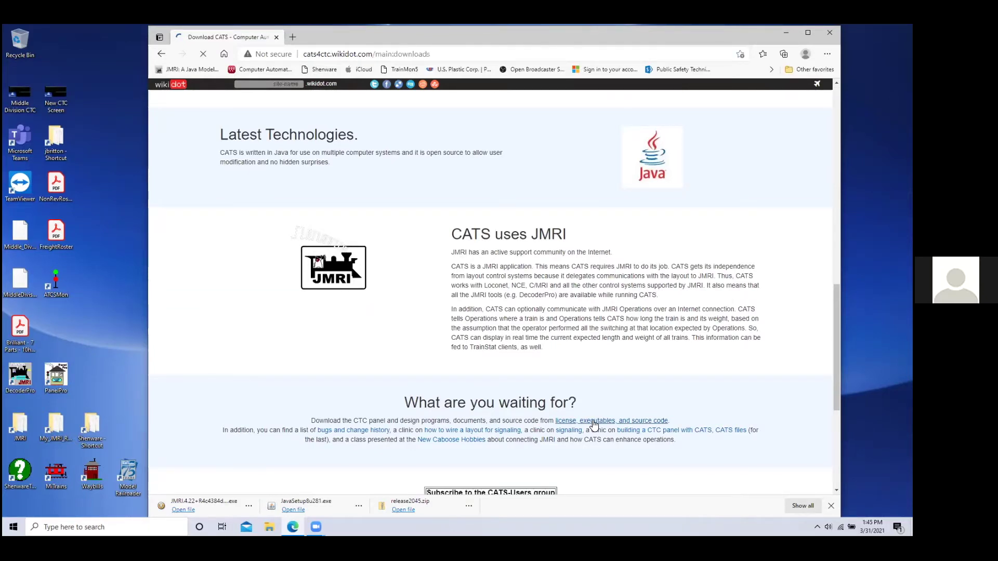
{"action": "scroll", "coordinate": [526, 394], "scroll_direction": "down", "scroll_amount": 5}
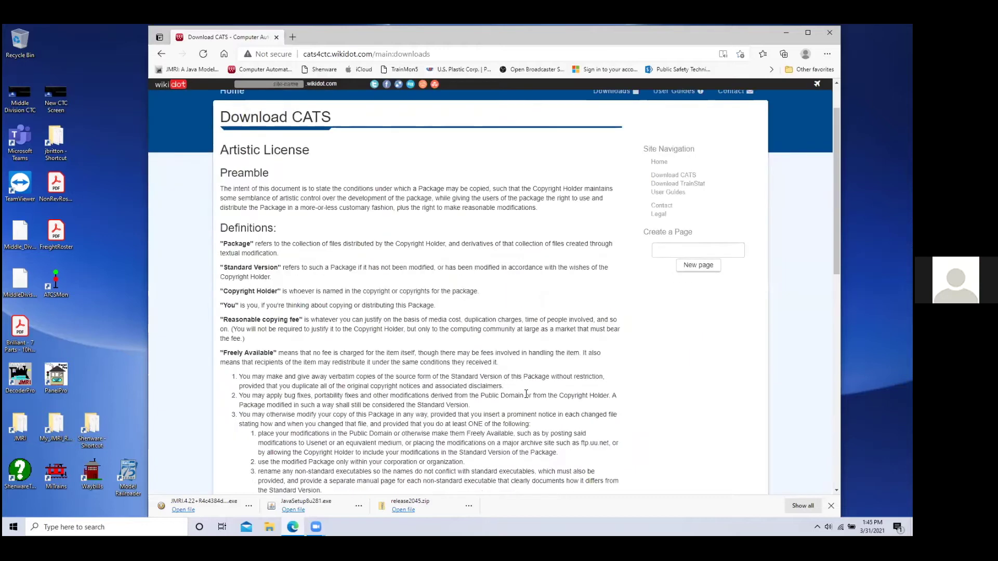
{"action": "scroll", "coordinate": [526, 394], "scroll_direction": "down", "scroll_amount": 5}
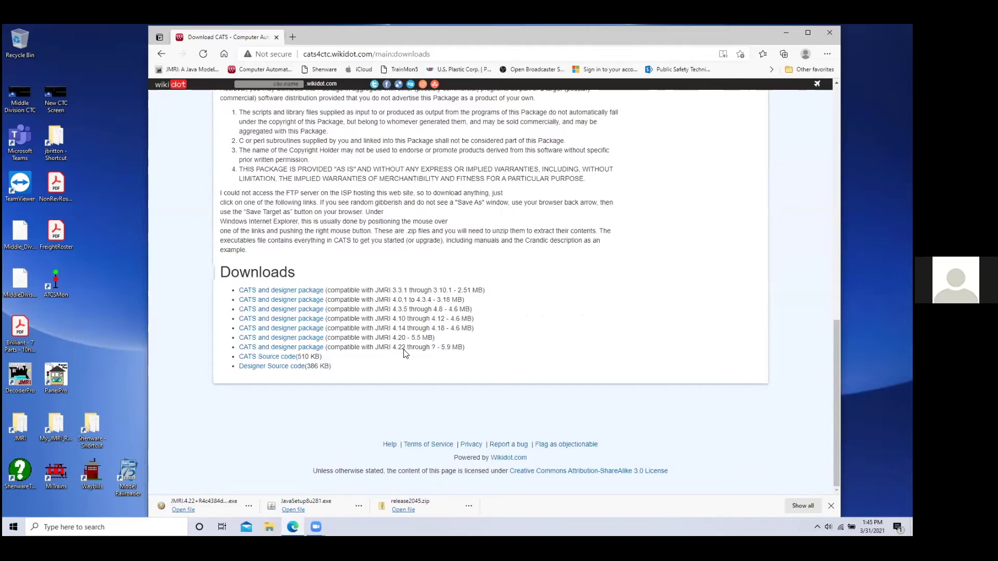
{"action": "left_click", "coordinate": [274, 349]}
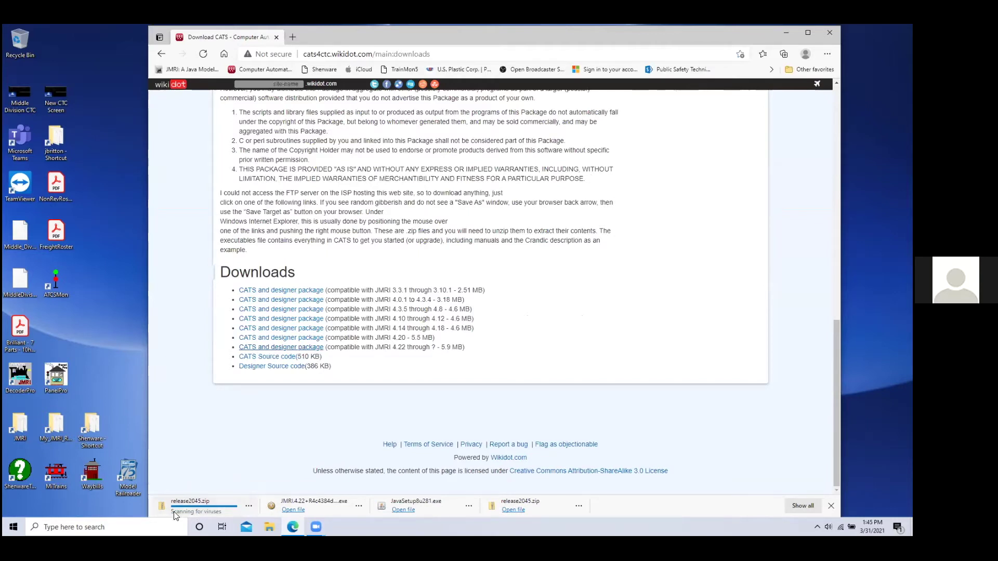
Show the newly downloaded release2045.zip in its Downloads folder and minimize the browser.
{"action": "left_click", "coordinate": [248, 506]}
{"action": "left_click", "coordinate": [270, 428]}
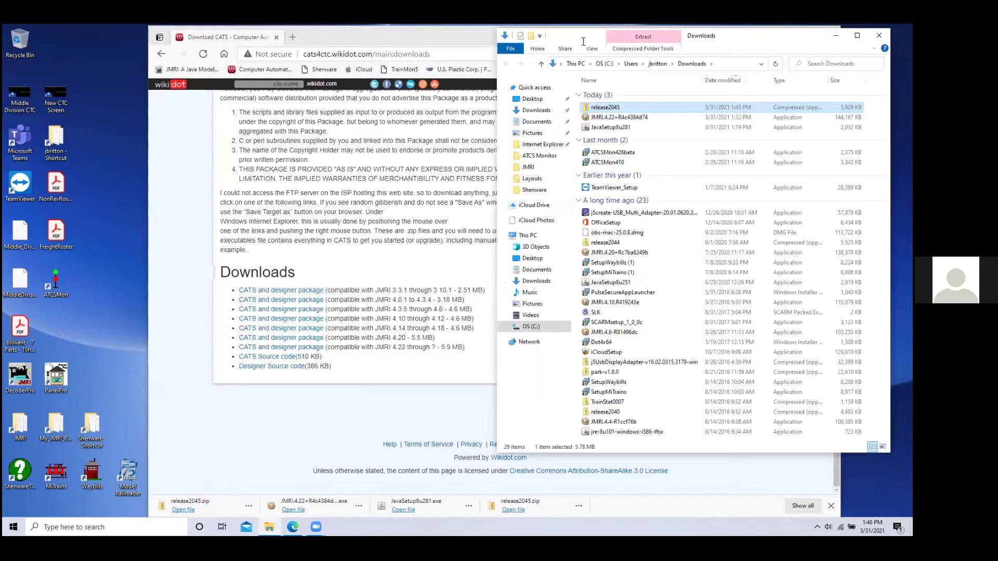
{"action": "left_click", "coordinate": [684, 26]}
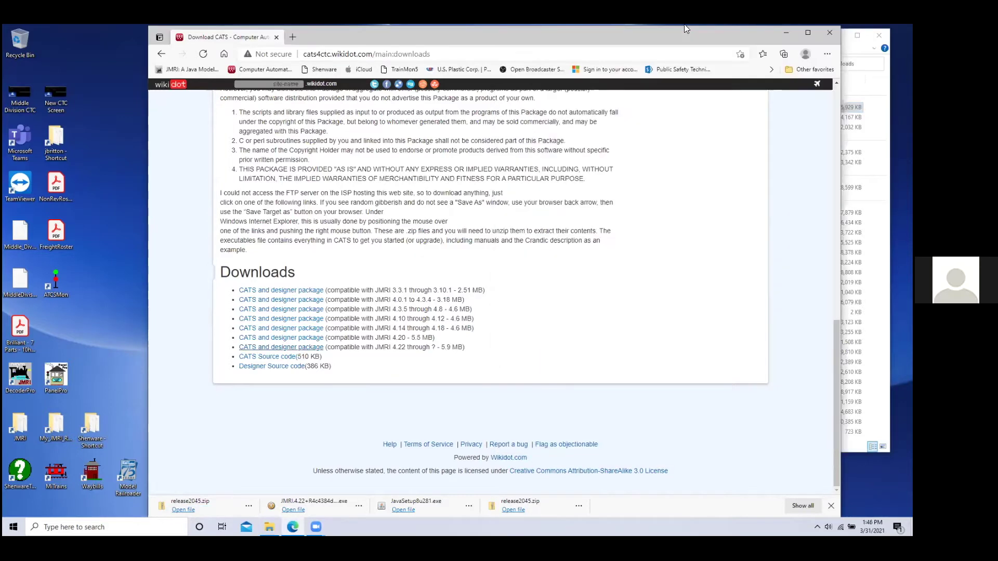
{"action": "left_click", "coordinate": [787, 33]}
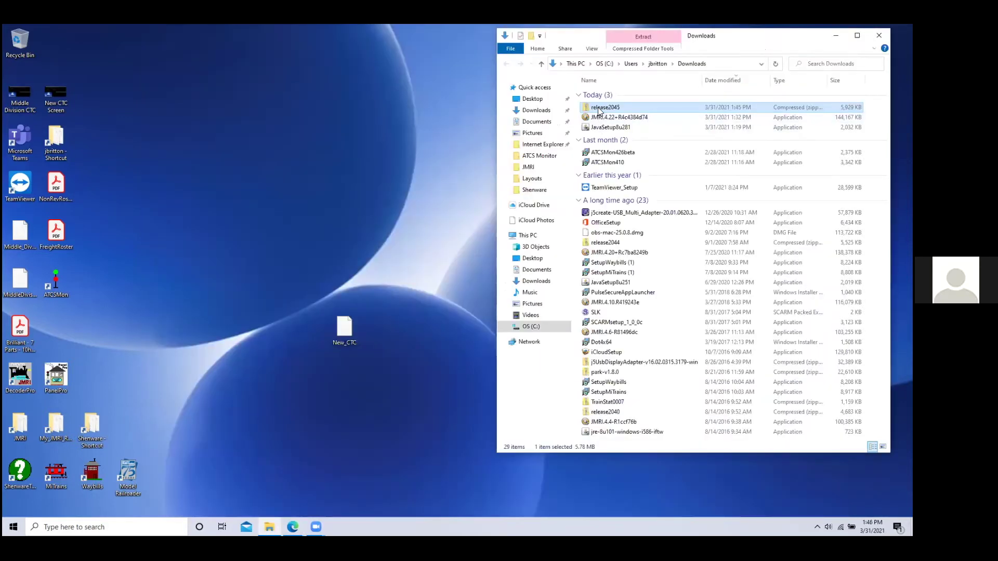
Extract the release2045 archive to the default release2045 folder inside Downloads.
{"action": "left_click", "coordinate": [597, 107]}
{"action": "right_click", "coordinate": [597, 107]}
{"action": "left_click", "coordinate": [628, 151]}
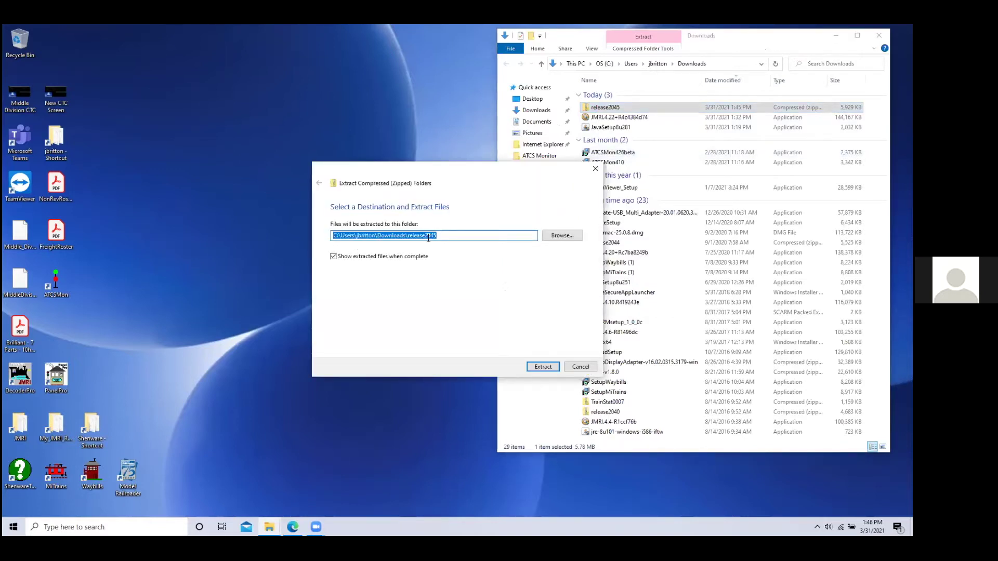
{"action": "left_click", "coordinate": [546, 366]}
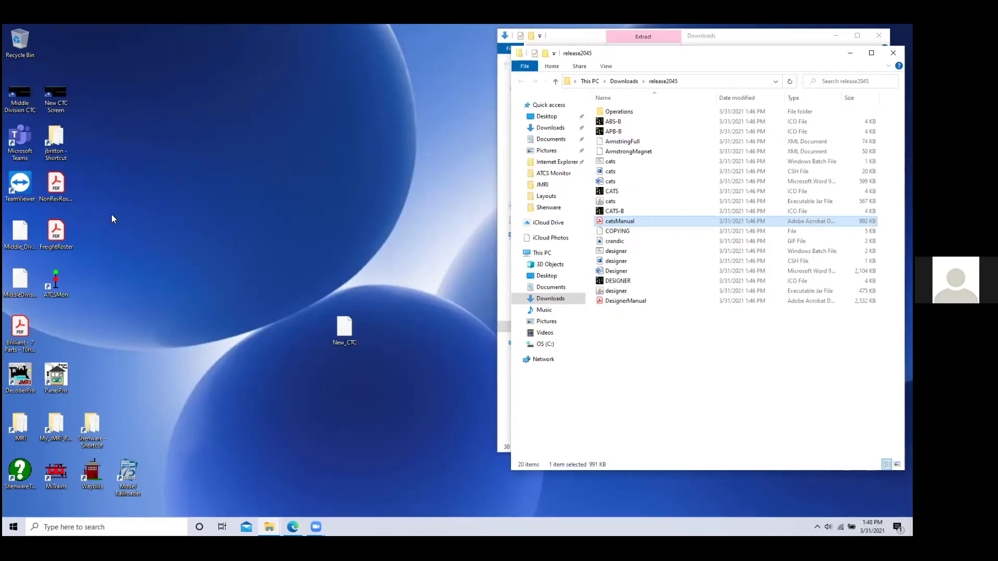
Open the JMRI program folder from the desktop and place its window beside the release2045 folder.
{"action": "left_click", "coordinate": [19, 428]}
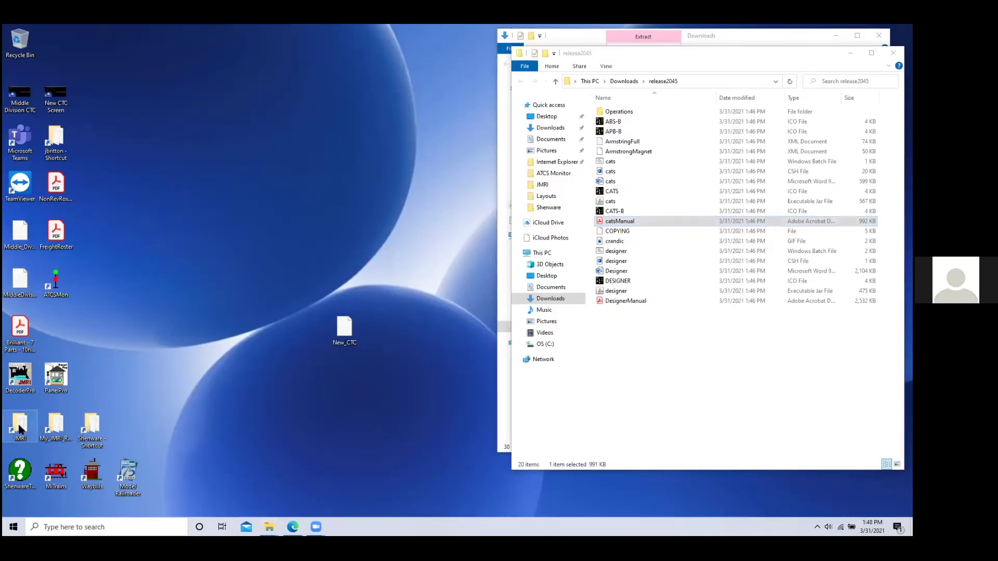
{"action": "double_click", "coordinate": [20, 428]}
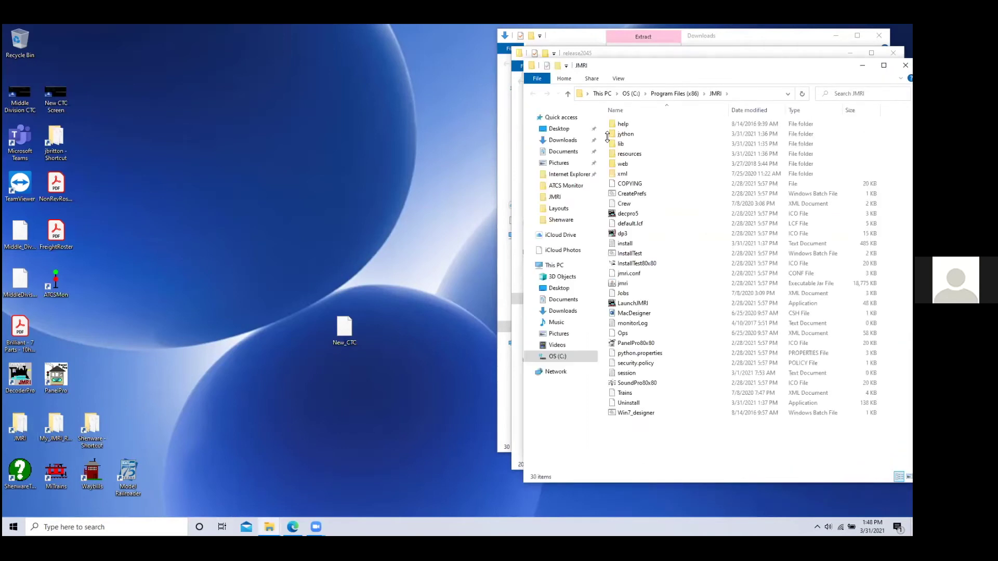
{"action": "left_click_drag", "start_coordinate": [665, 73], "coordinate": [134, 56]}
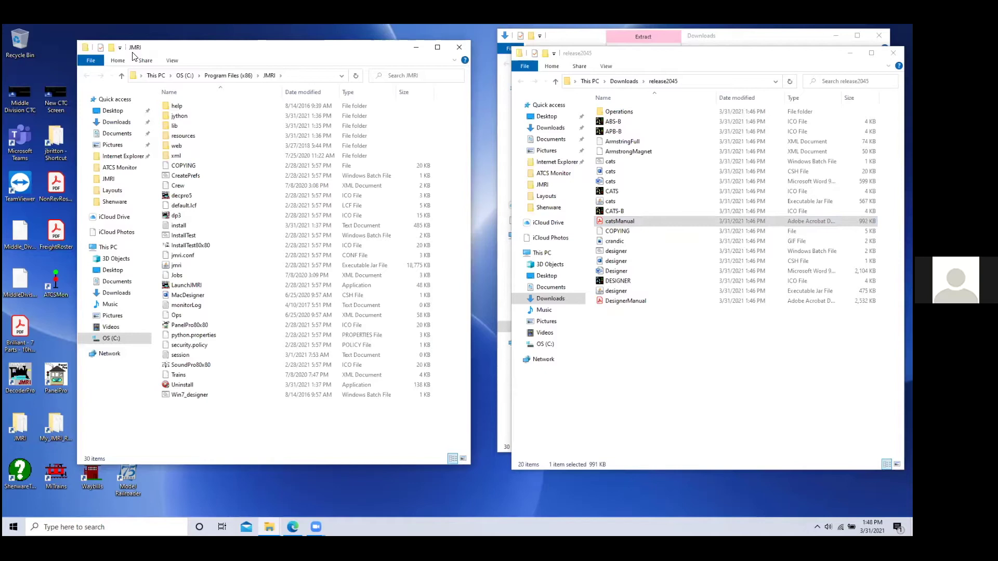
Move all extracted release2045 files into the JMRI folder, replacing the existing COPYING file, and close the release2045 window.
{"action": "left_click", "coordinate": [681, 66]}
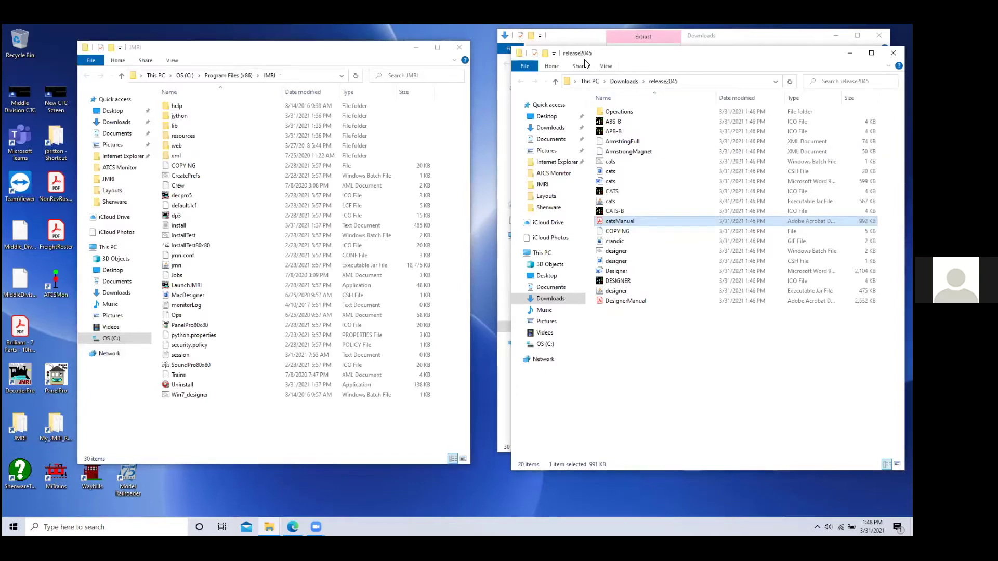
{"action": "left_click_drag", "start_coordinate": [686, 337], "coordinate": [580, 99]}
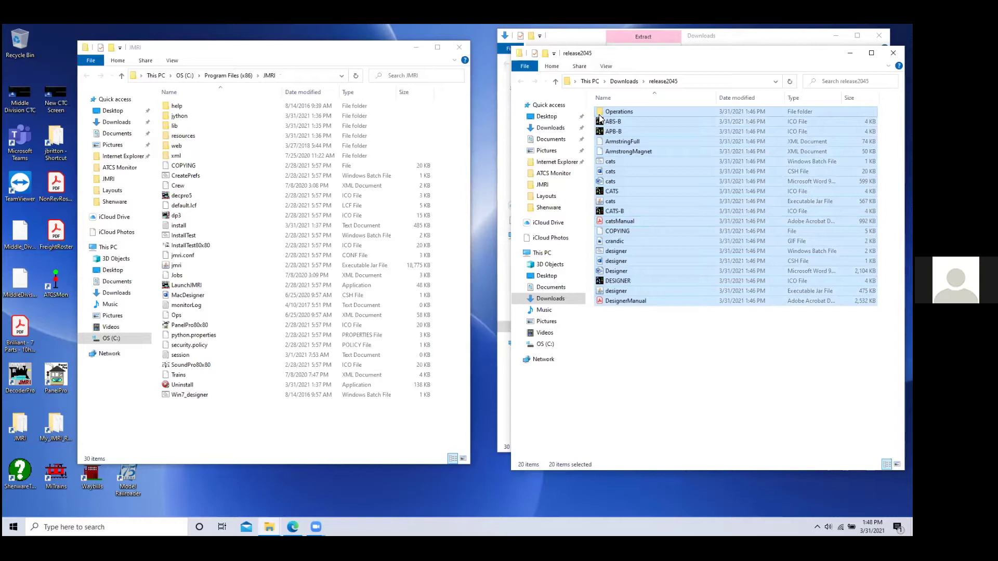
{"action": "left_click_drag", "start_coordinate": [602, 119], "coordinate": [244, 283]}
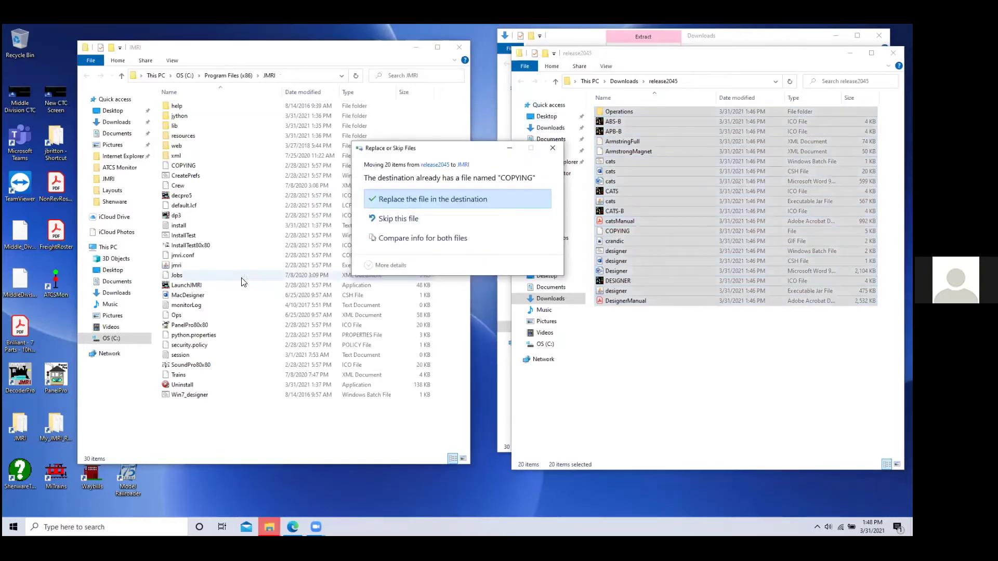
{"action": "left_click", "coordinate": [396, 200]}
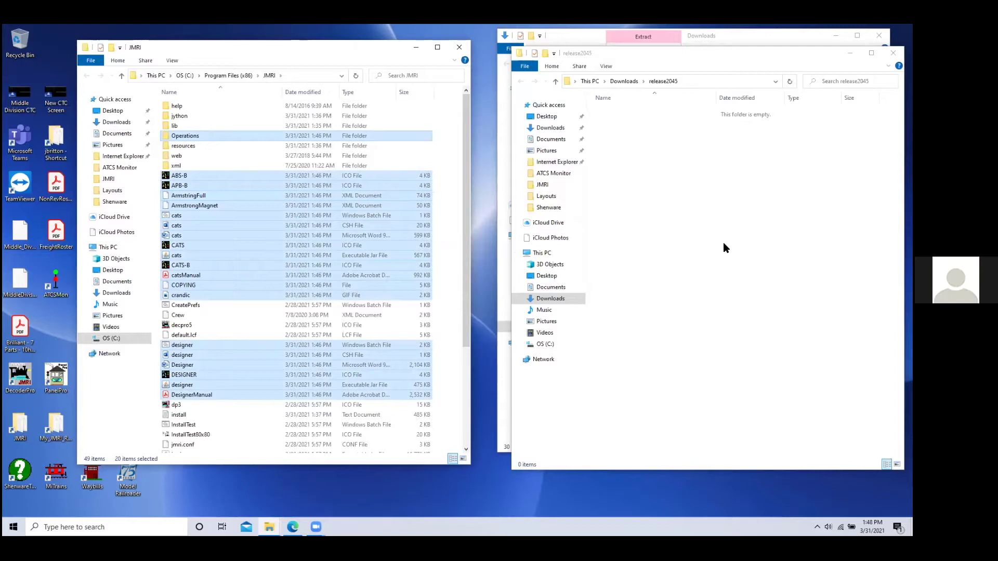
{"action": "left_click", "coordinate": [893, 52]}
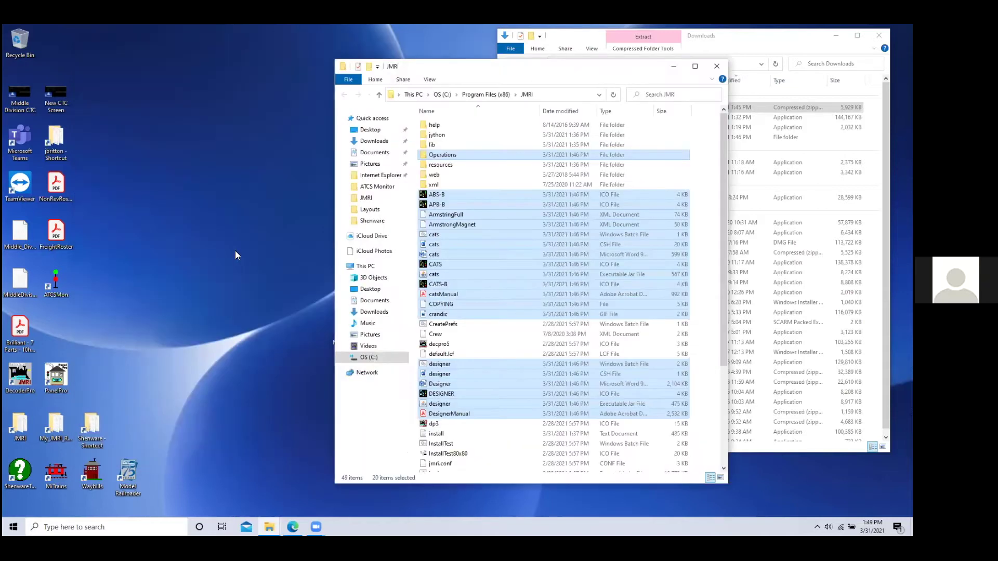
Create a desktop shortcut to the cats Windows batch file in the JMRI folder and name it CATS.
{"action": "left_click", "coordinate": [235, 250]}
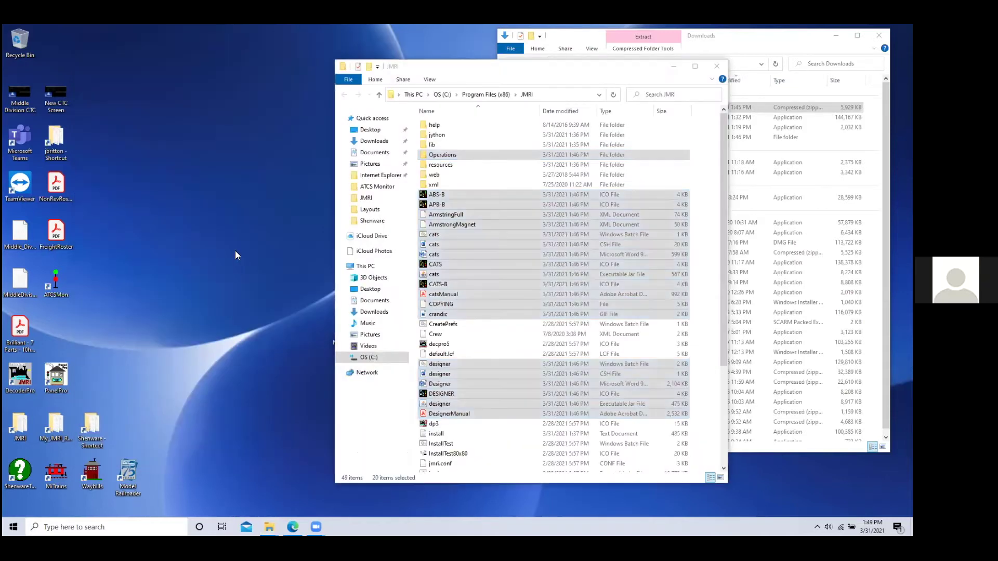
{"action": "left_click", "coordinate": [519, 436]}
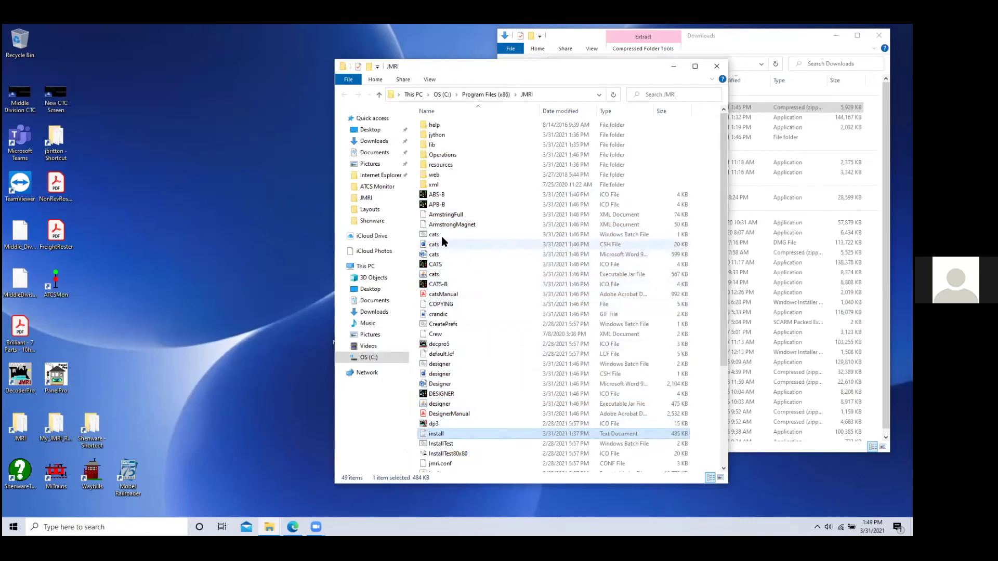
{"action": "left_click", "coordinate": [425, 237]}
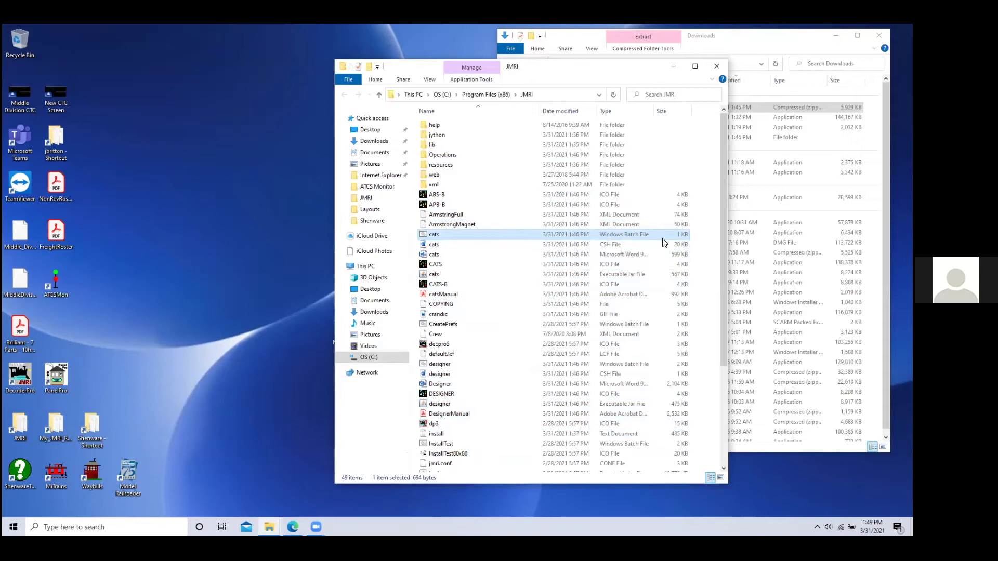
{"action": "right_click", "coordinate": [426, 238]}
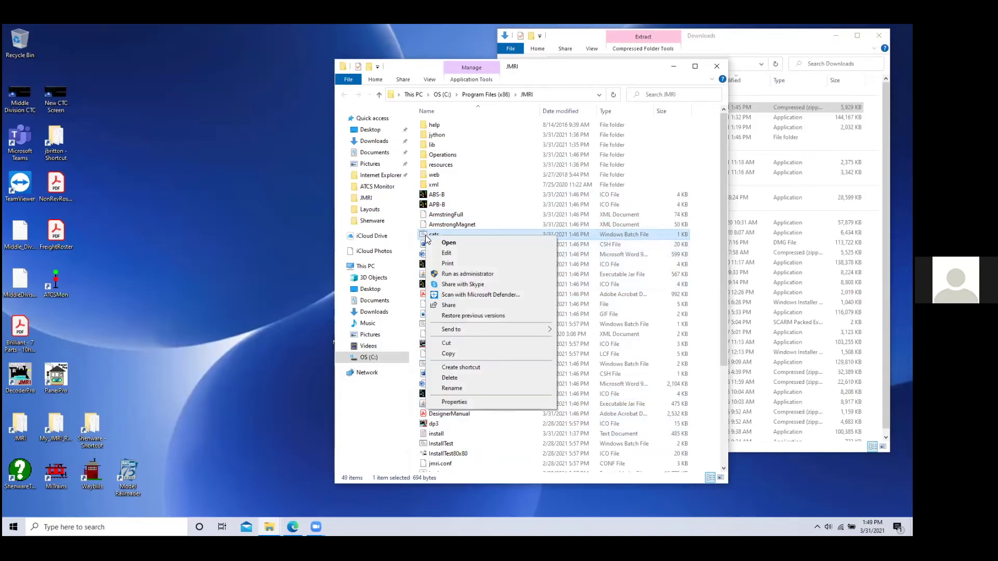
{"action": "left_click", "coordinate": [472, 368]}
{"action": "left_click_drag", "start_coordinate": [439, 235], "coordinate": [135, 395]}
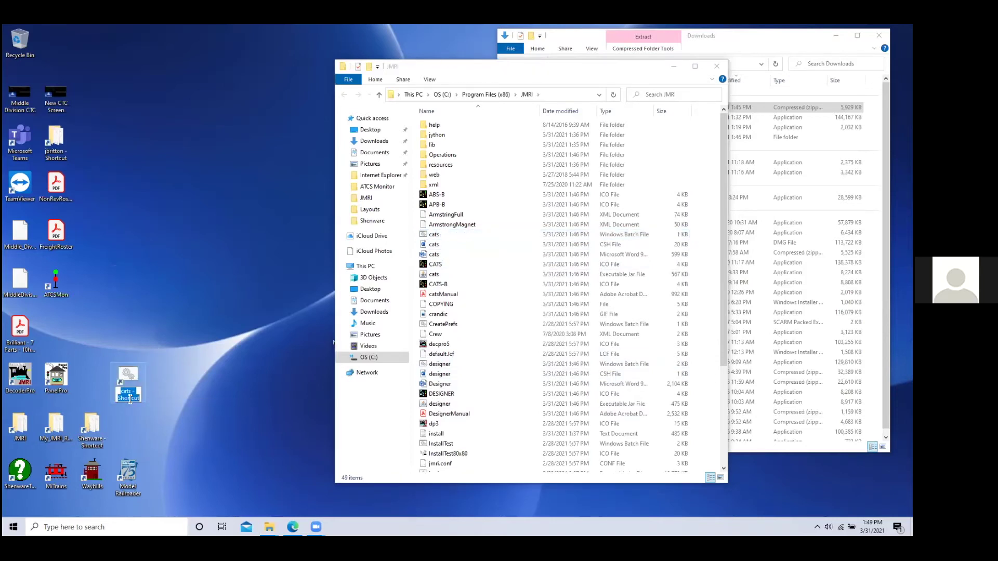
{"action": "type", "text": "CATS"}
{"action": "key", "text": "Return"}
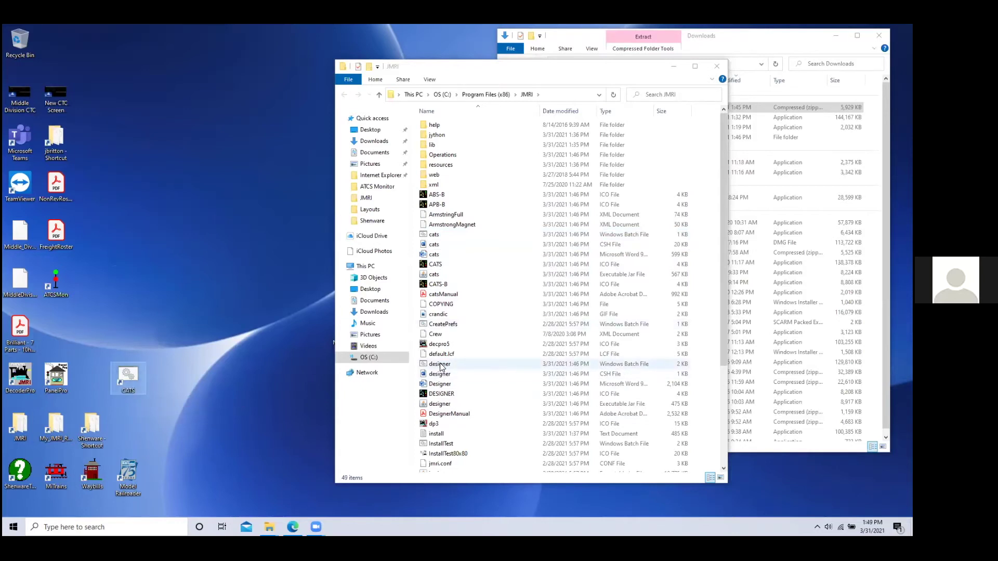
Create a shortcut to the designer Windows batch file and move it onto the desktop.
{"action": "left_click", "coordinate": [440, 364]}
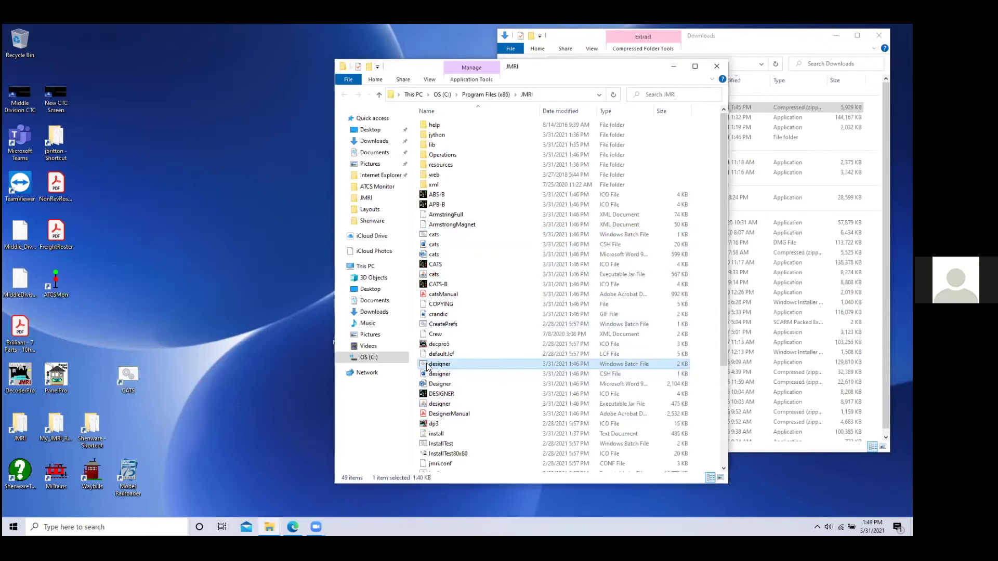
{"action": "double_click", "coordinate": [424, 364]}
{"action": "right_click", "coordinate": [423, 364]}
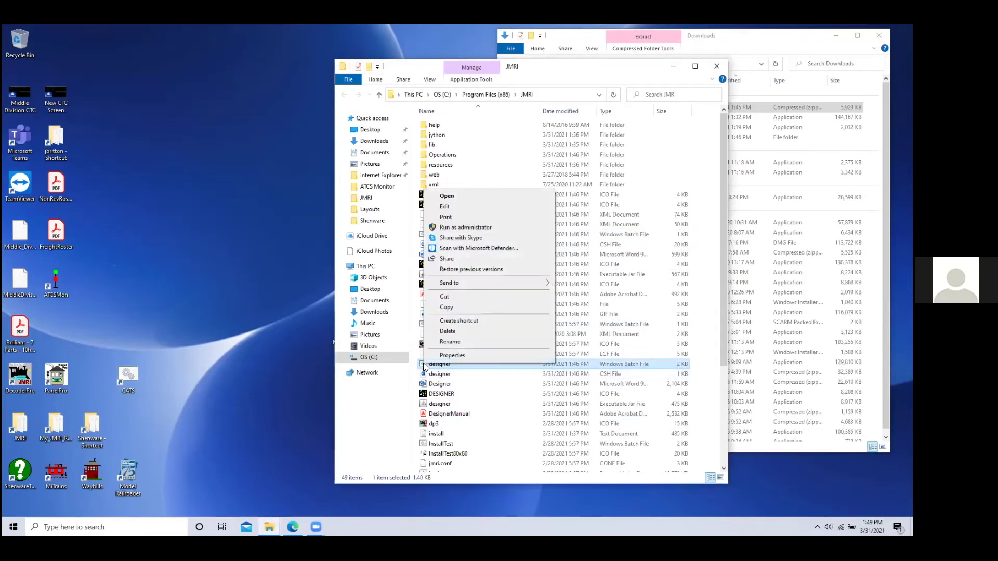
{"action": "left_click", "coordinate": [453, 324]}
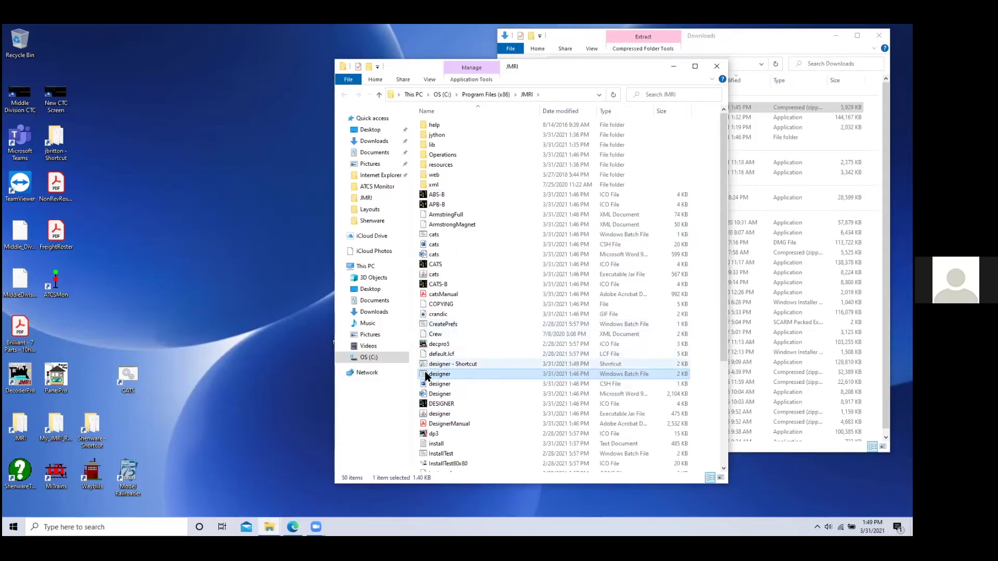
{"action": "left_click_drag", "start_coordinate": [423, 366], "coordinate": [176, 338]}
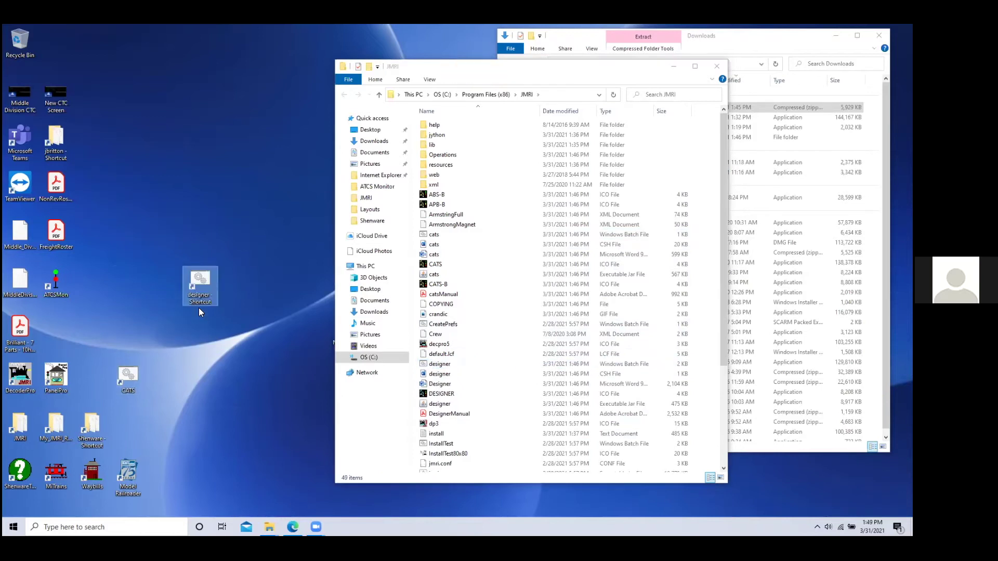
Rename the new designer shortcut to Designer and place it between the PanelPro and CATS icons.
{"action": "left_click", "coordinate": [200, 303]}
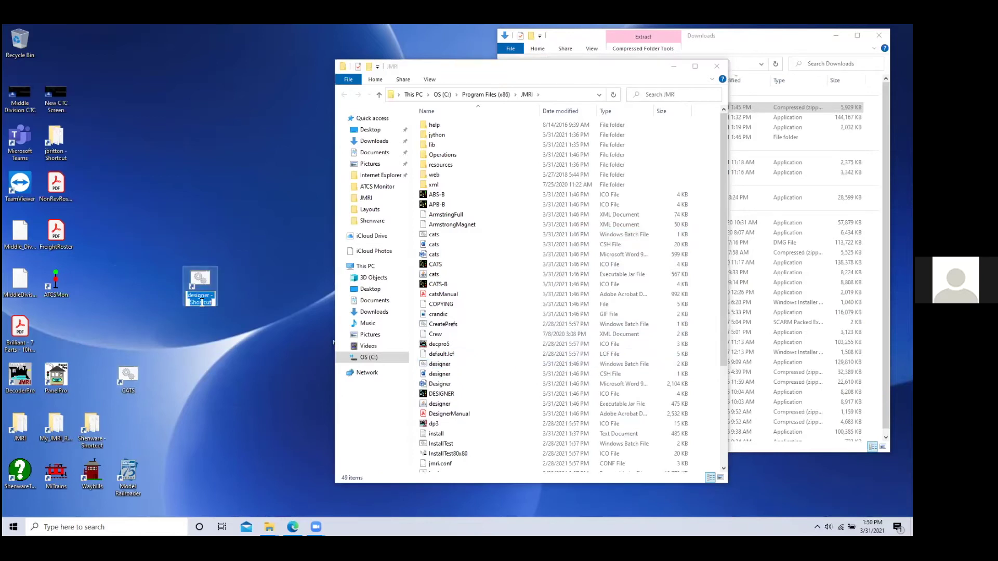
{"action": "type", "text": "Designer"}
{"action": "key", "text": "Return"}
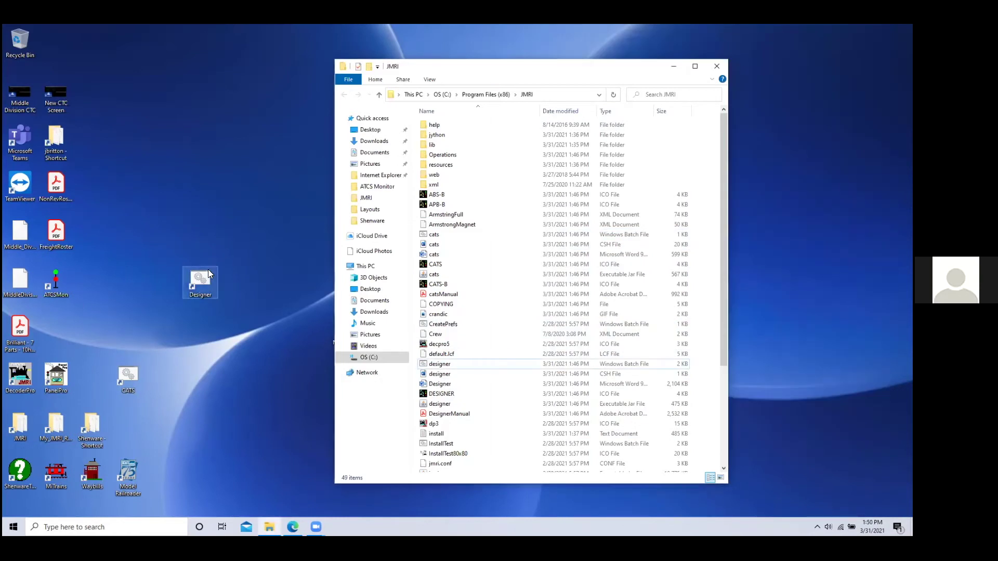
{"action": "left_click_drag", "start_coordinate": [206, 280], "coordinate": [97, 375]}
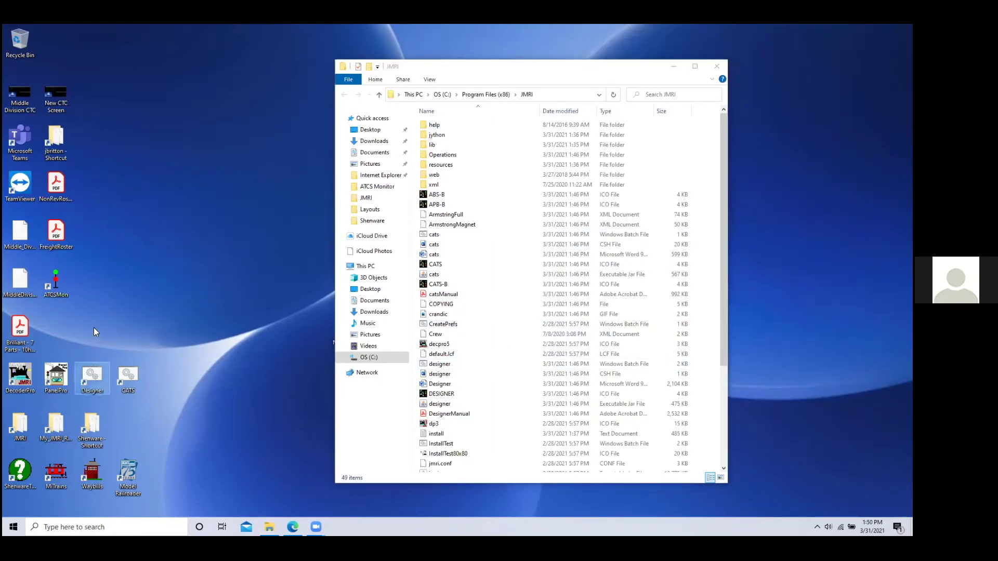
Run Designer from its desktop shortcut, allowing it past SmartScreen, and close its Dispatcher Panel and console windows.
{"action": "double_click", "coordinate": [91, 378]}
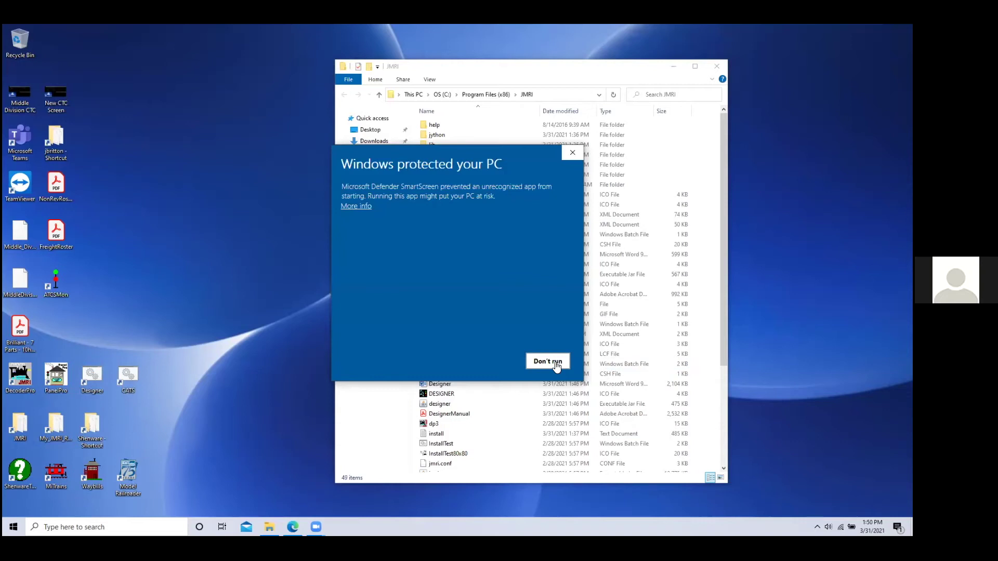
{"action": "left_click", "coordinate": [352, 205]}
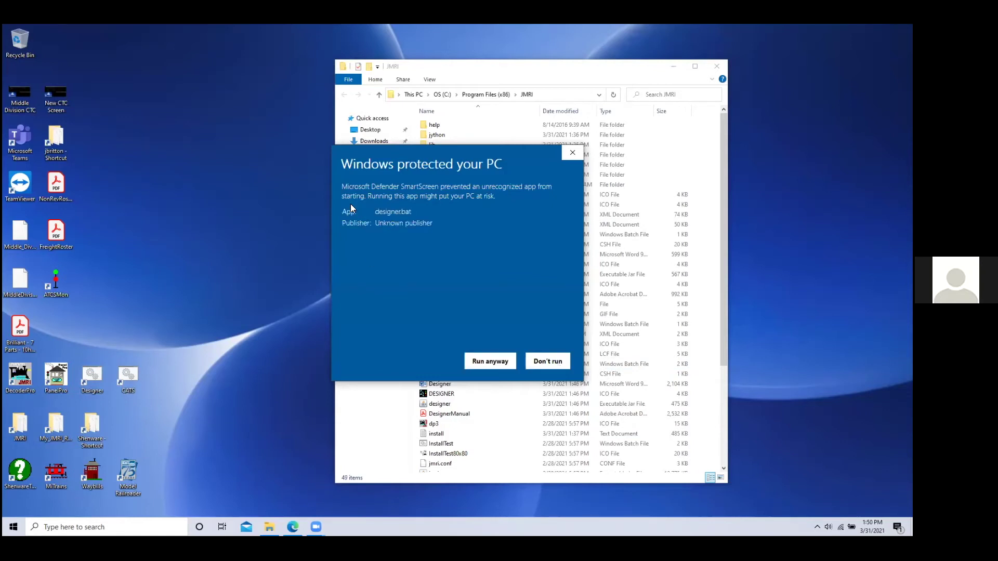
{"action": "left_click", "coordinate": [484, 363]}
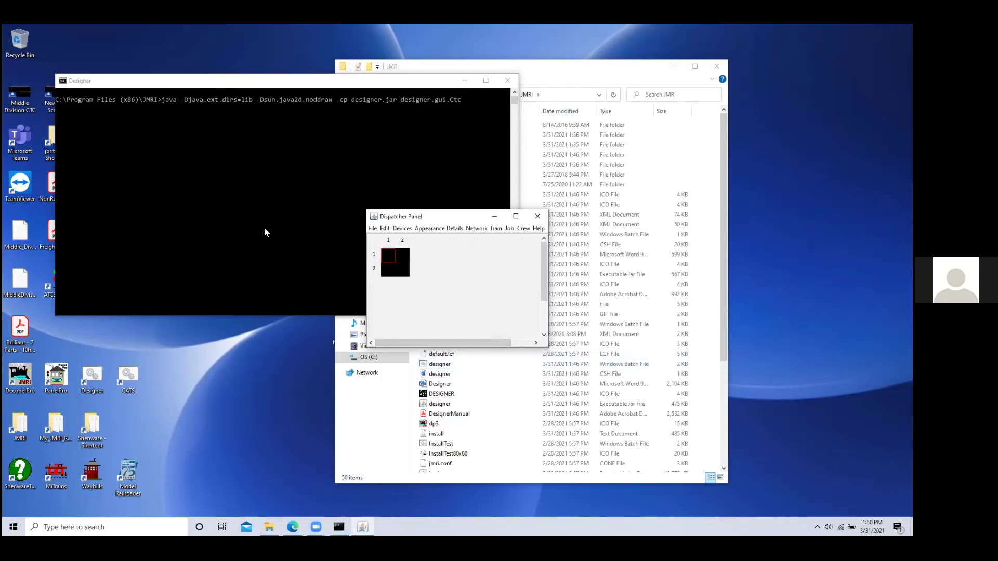
{"action": "left_click", "coordinate": [537, 218]}
{"action": "left_click", "coordinate": [507, 80]}
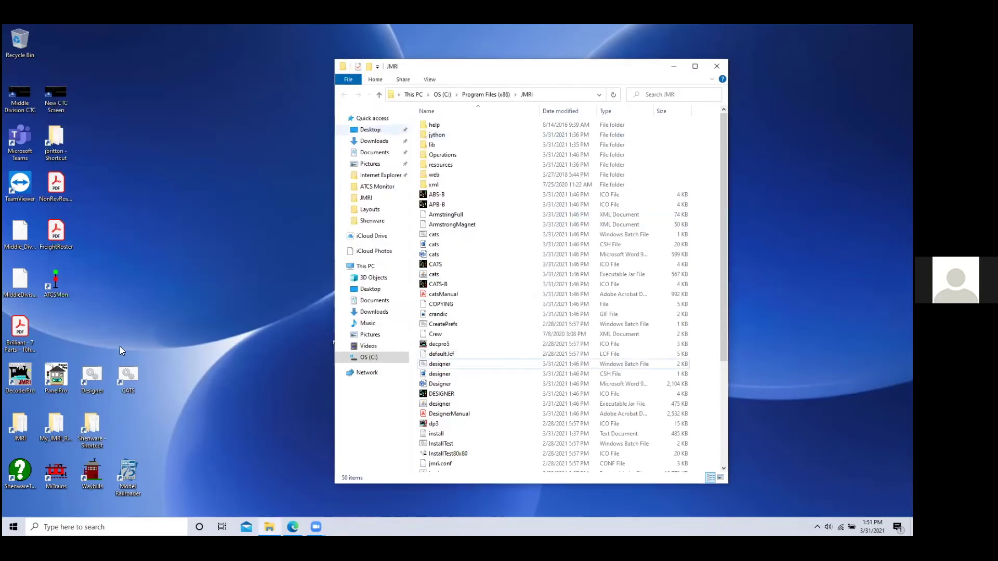
Try to run CATS from its desktop shortcut, allowing cats.bat past SmartScreen, and launch it a second time.
{"action": "double_click", "coordinate": [128, 372]}
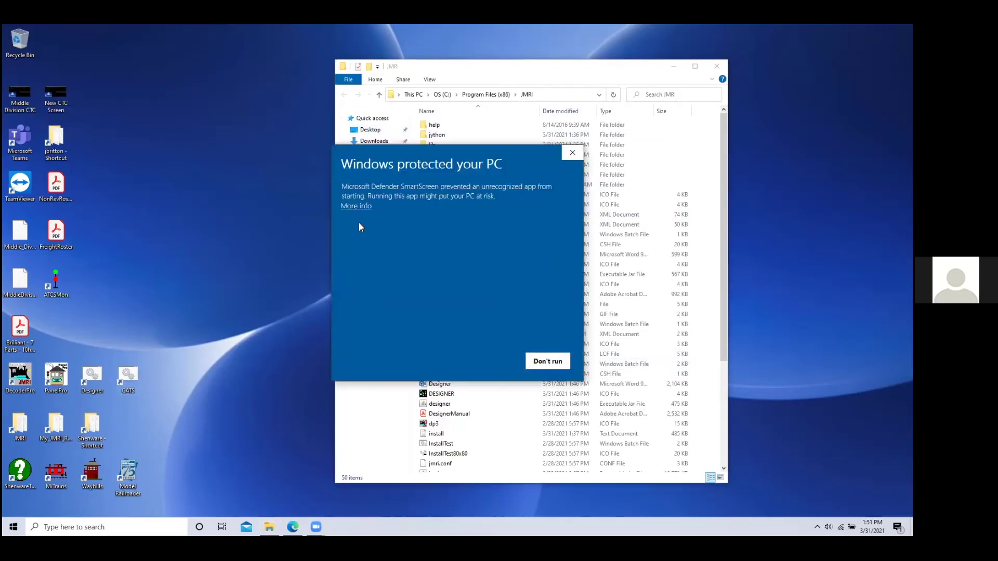
{"action": "left_click", "coordinate": [355, 208]}
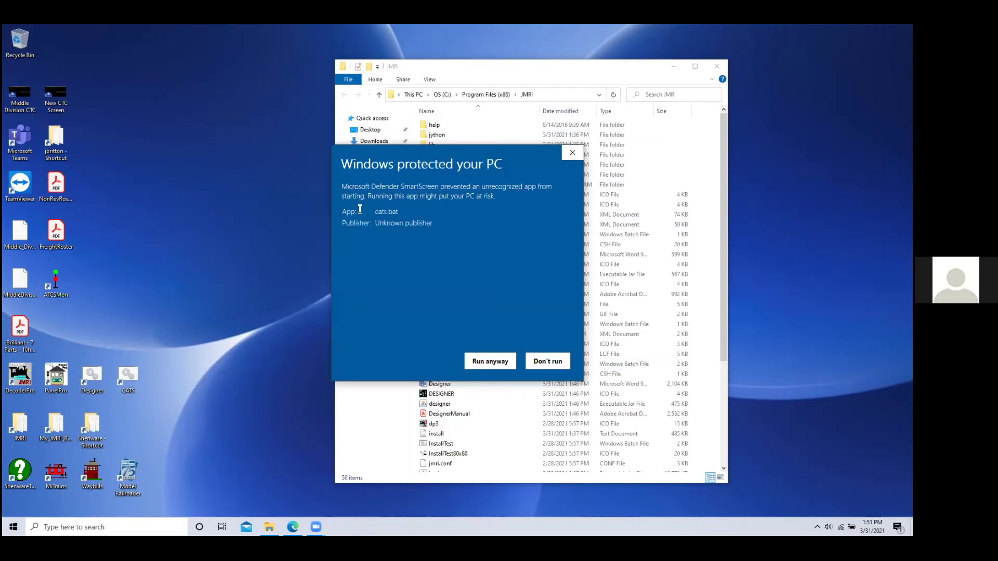
{"action": "left_click", "coordinate": [490, 362]}
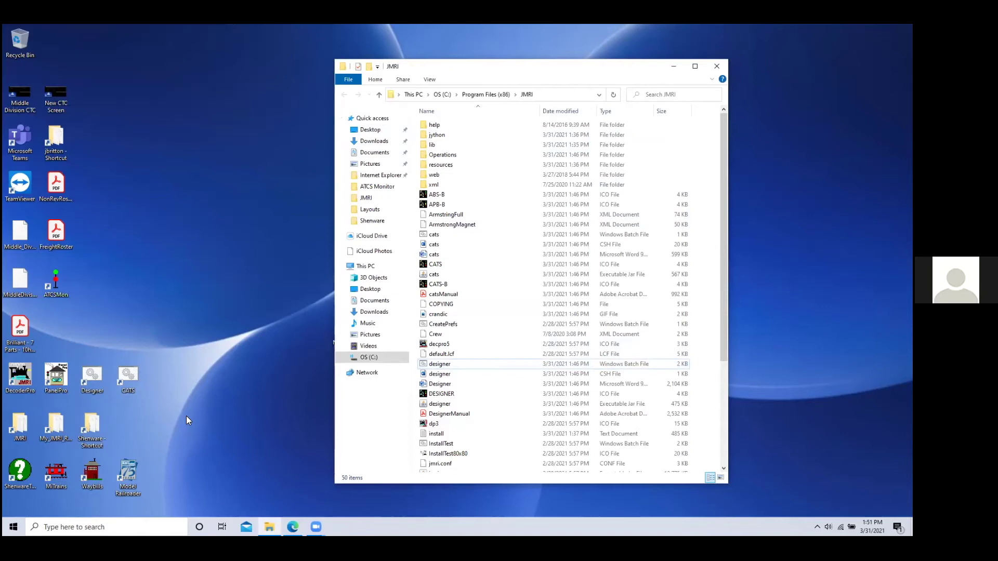
{"action": "double_click", "coordinate": [122, 371]}
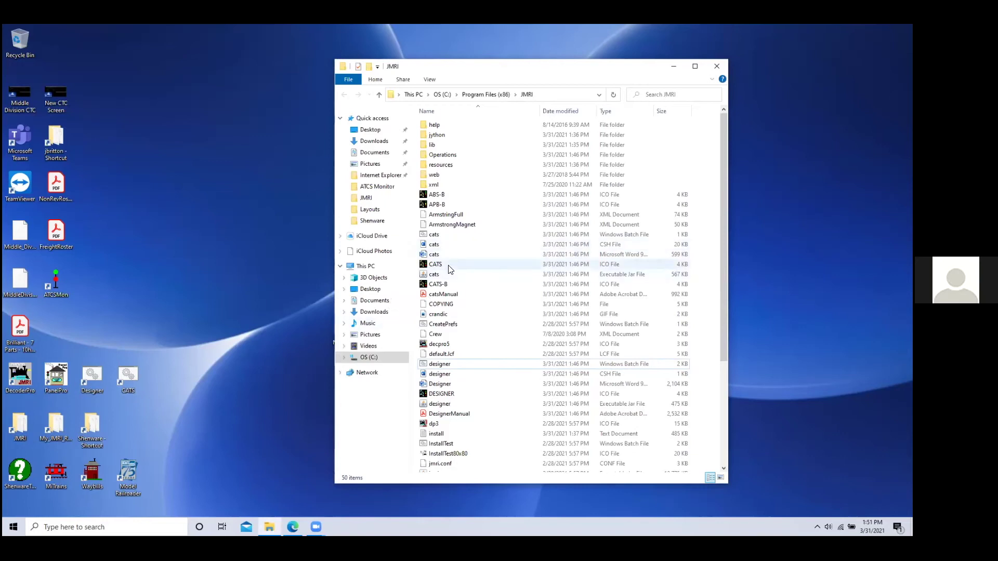
Make a backup copy of the cats Windows batch file within the JMRI folder.
{"action": "left_click", "coordinate": [439, 235]}
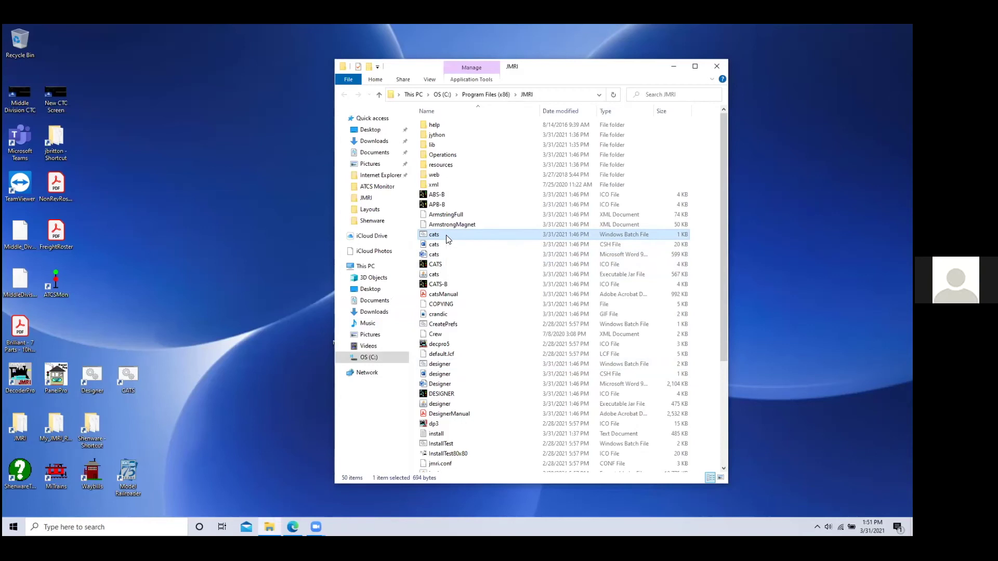
{"action": "right_click", "coordinate": [446, 235]}
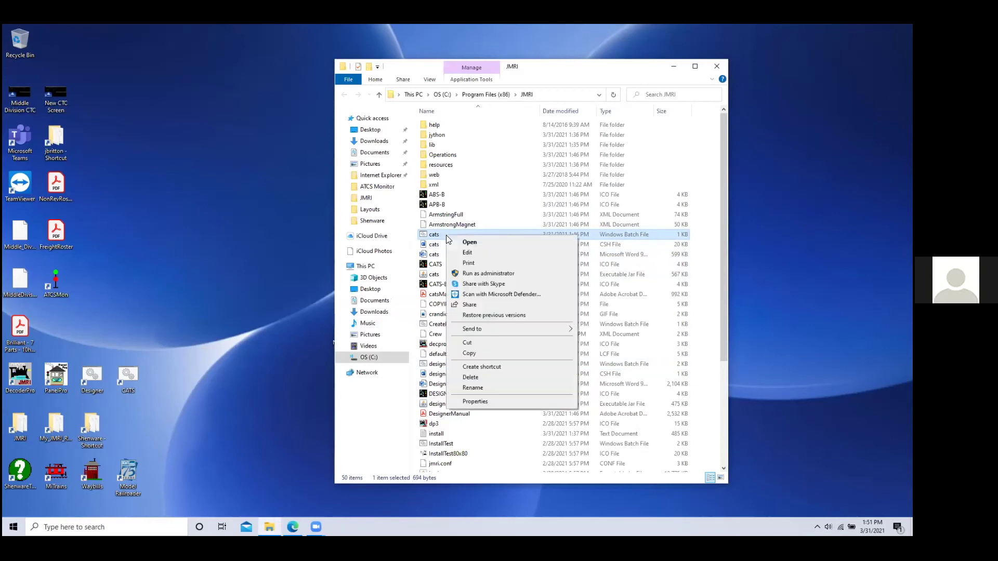
{"action": "left_click", "coordinate": [469, 354]}
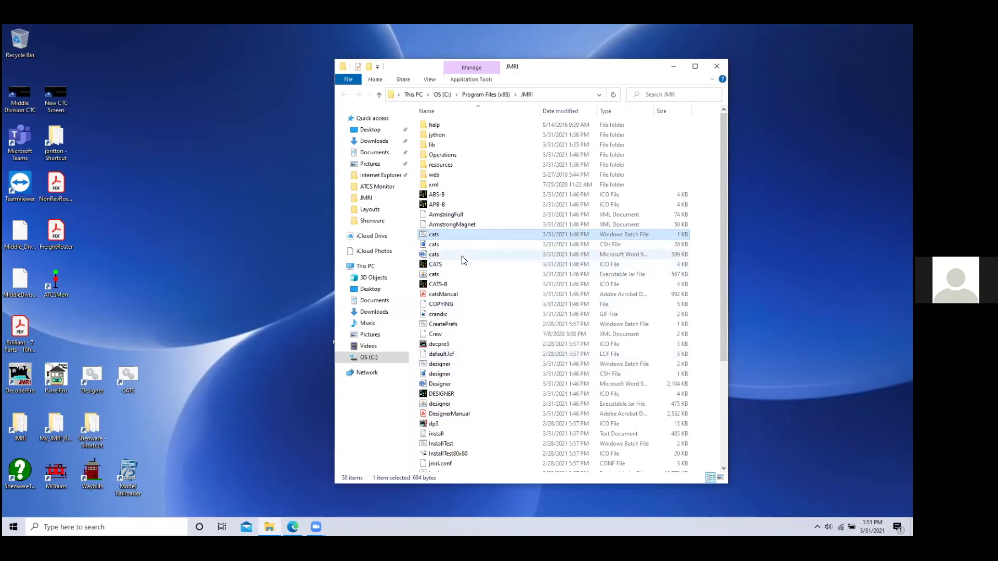
{"action": "key", "text": "ctrl+v"}
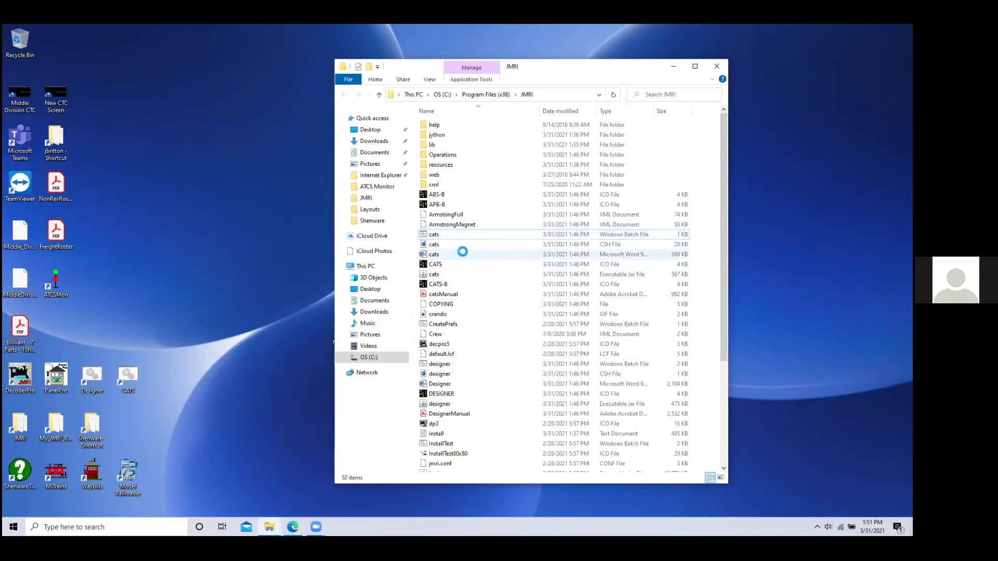
{"action": "right_click", "coordinate": [463, 253]}
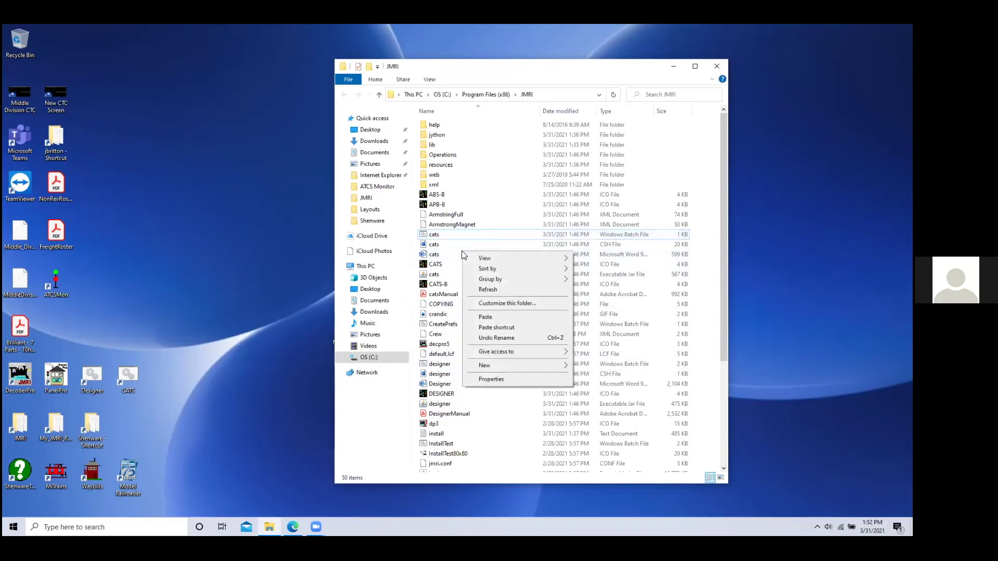
{"action": "left_click", "coordinate": [494, 316]}
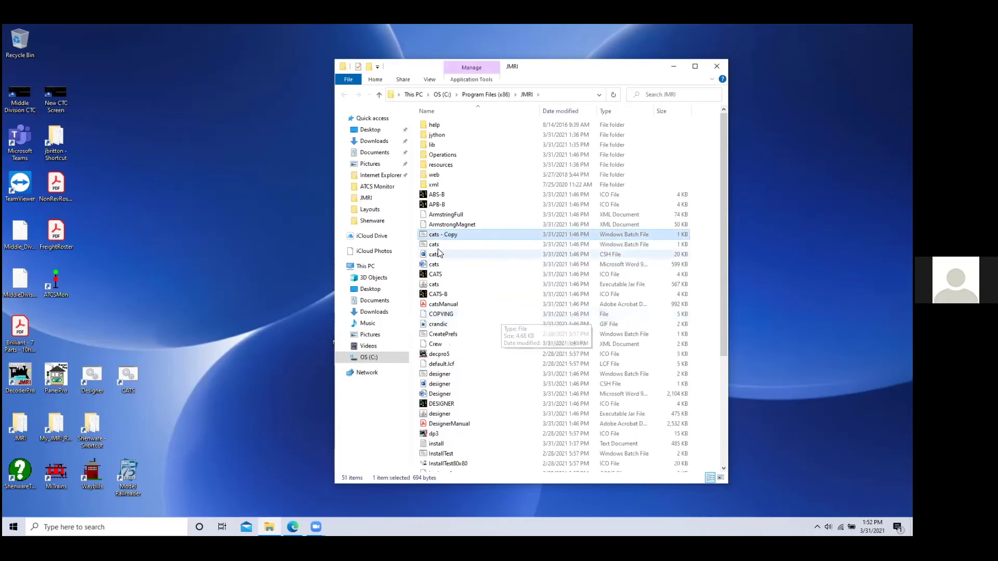
{"action": "left_click", "coordinate": [247, 256]}
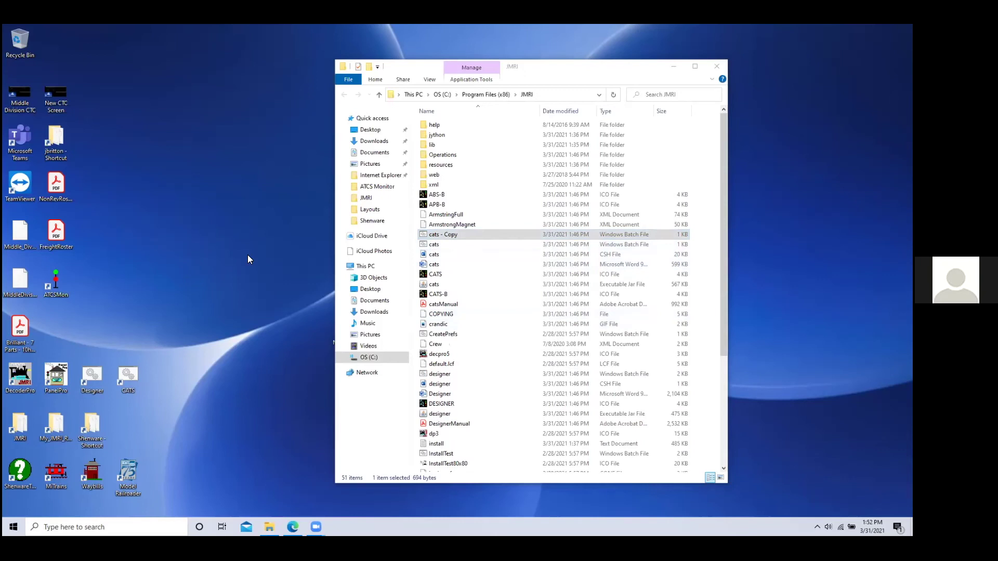
Open the original cats Windows batch file for editing and compare its launch paths with the JMRI folder's location.
{"action": "left_click", "coordinate": [434, 244]}
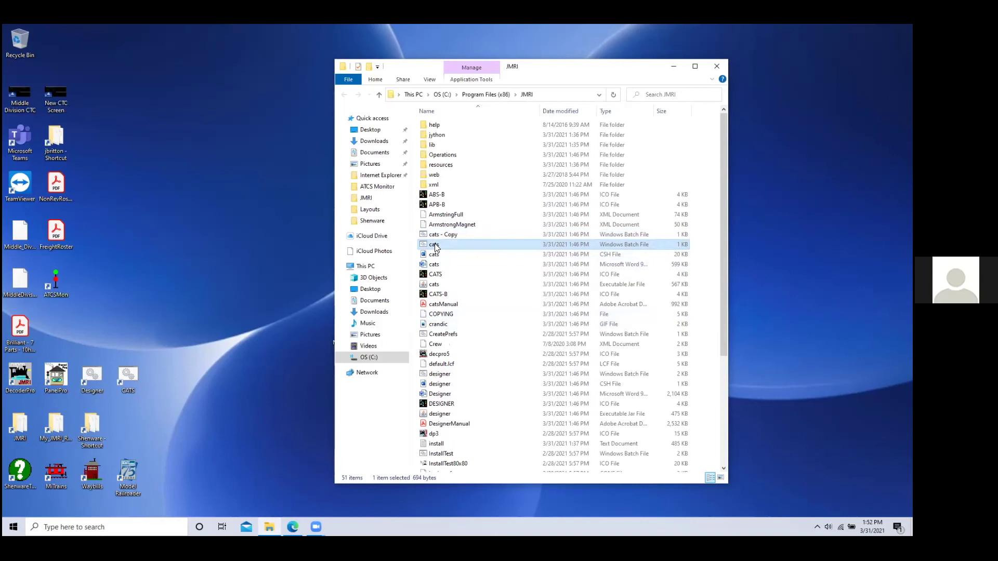
{"action": "right_click", "coordinate": [435, 245]}
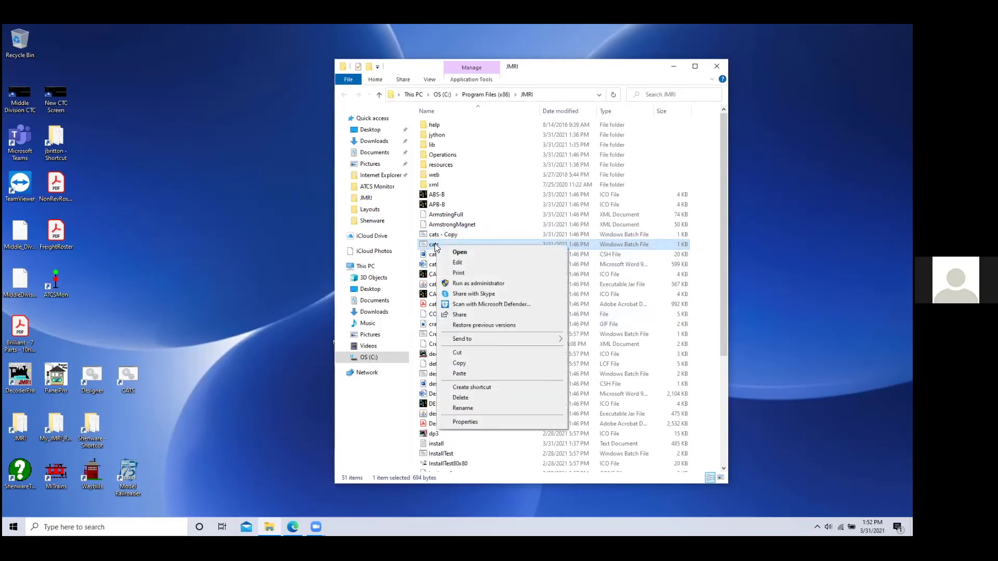
{"action": "left_click", "coordinate": [463, 263]}
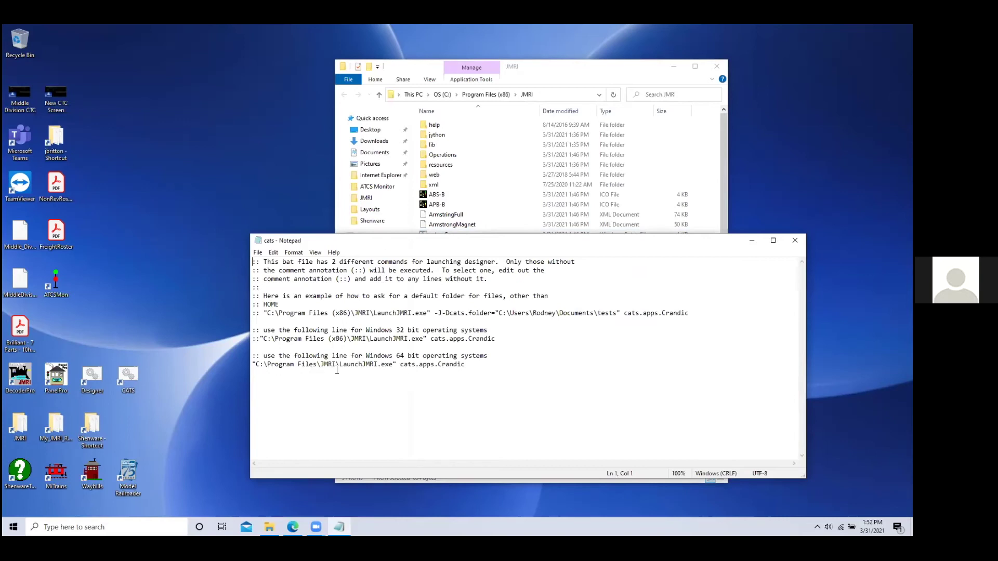
{"action": "left_click", "coordinate": [575, 72]}
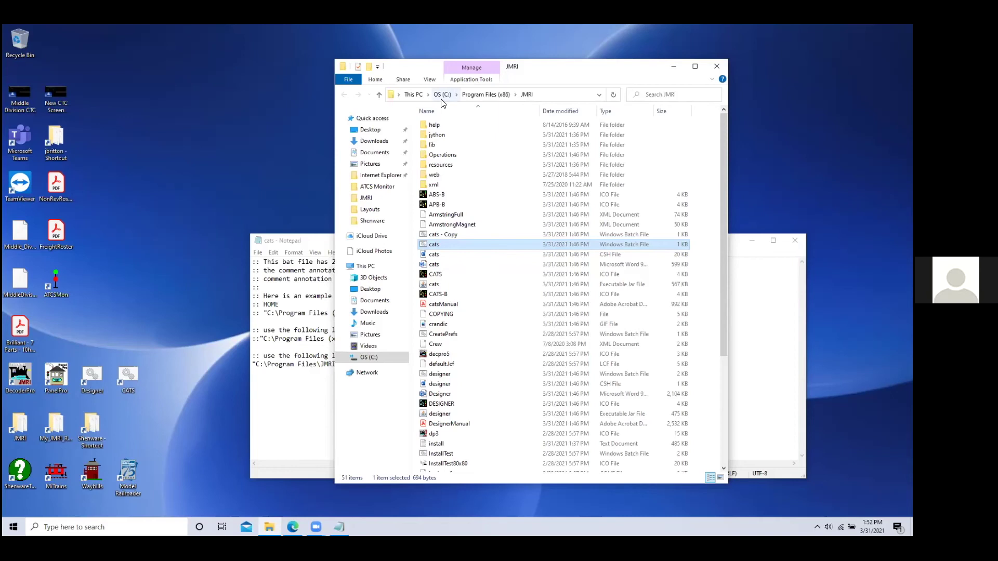
{"action": "left_click", "coordinate": [264, 368]}
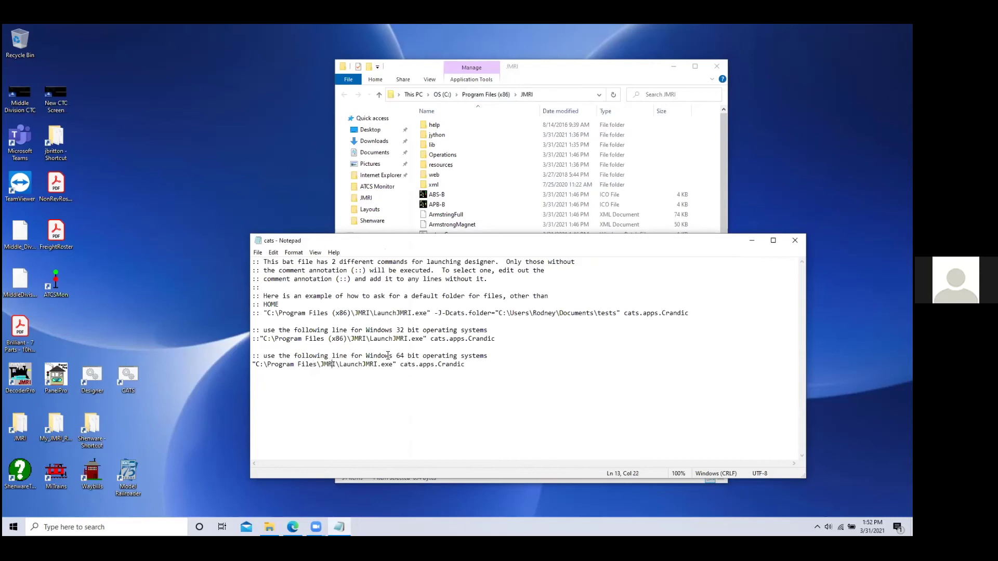
Remove the "::" from the 32-bit launch command and add "::" before the 64-bit launch command in the cats batch file.
{"action": "left_click_drag", "start_coordinate": [395, 356], "coordinate": [426, 357]}
{"action": "left_click", "coordinate": [295, 339]}
{"action": "key", "text": "BackSpace"}
{"action": "key", "text": "BackSpace"}
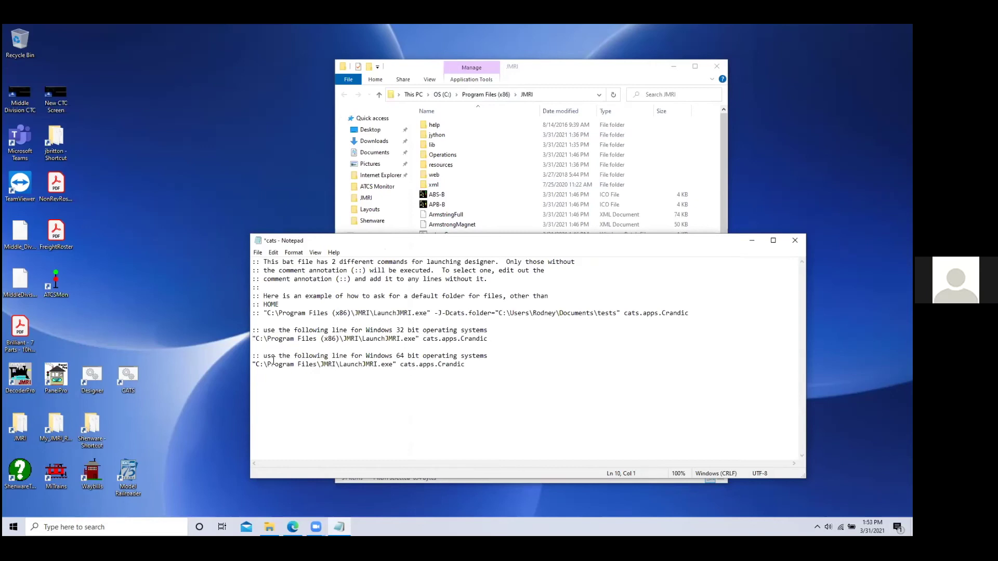
{"action": "left_click", "coordinate": [254, 364]}
{"action": "type", "text": "::"}
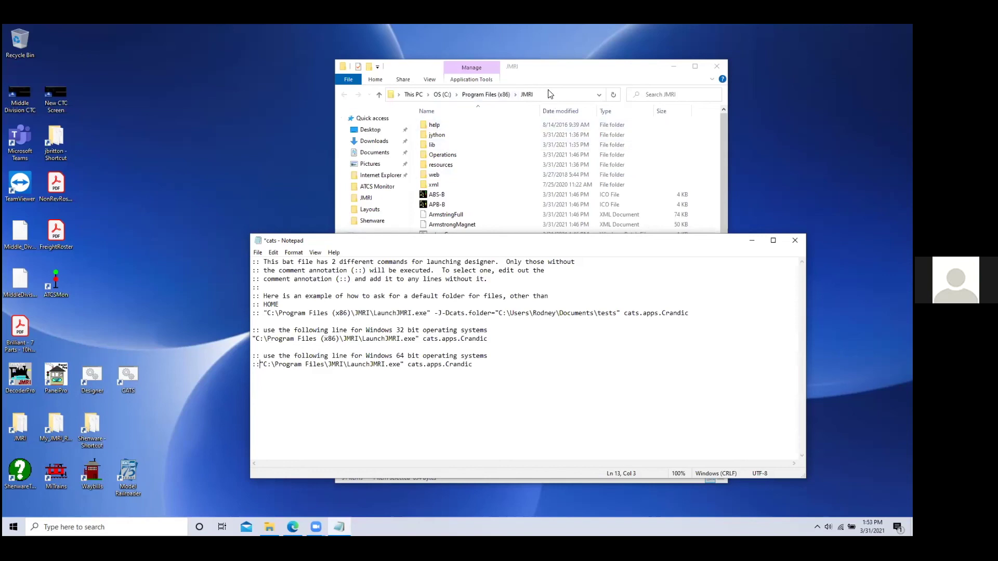
Review the edited launch commands, save the cats batch file under its existing name and close it.
{"action": "left_click_drag", "start_coordinate": [488, 340], "coordinate": [407, 340]}
{"action": "left_click", "coordinate": [390, 364]}
{"action": "left_click", "coordinate": [257, 252]}
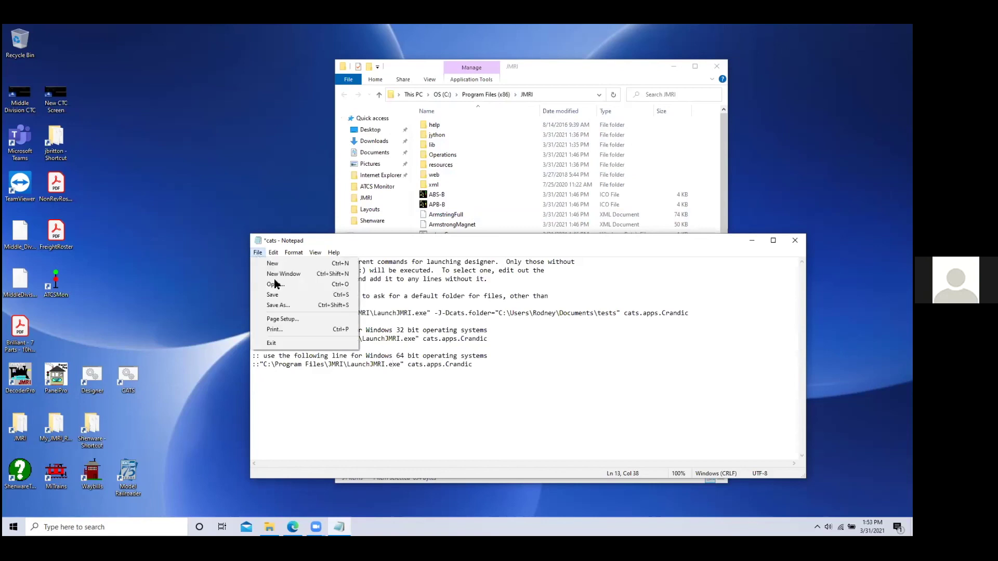
{"action": "left_click", "coordinate": [278, 295]}
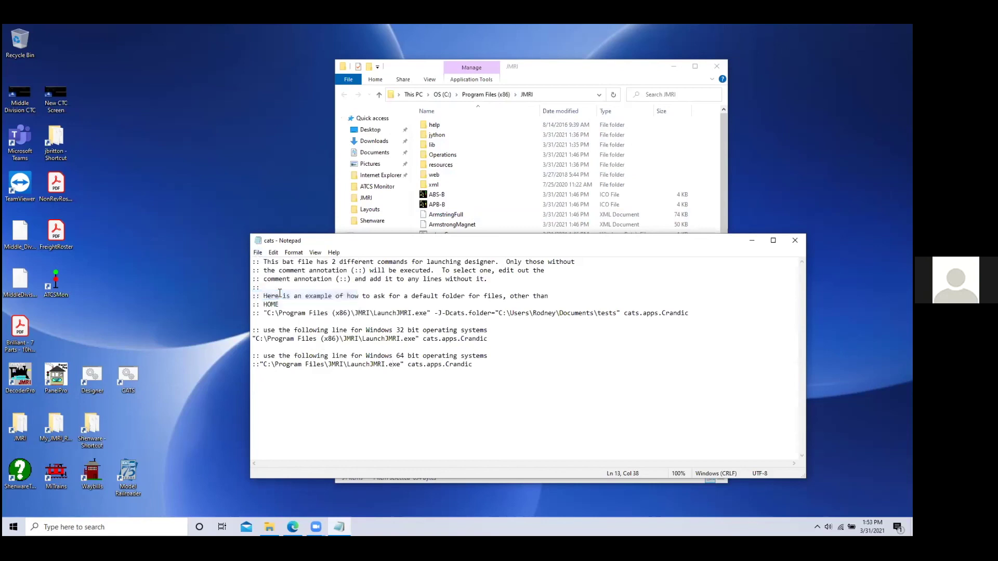
{"action": "left_click", "coordinate": [795, 241]}
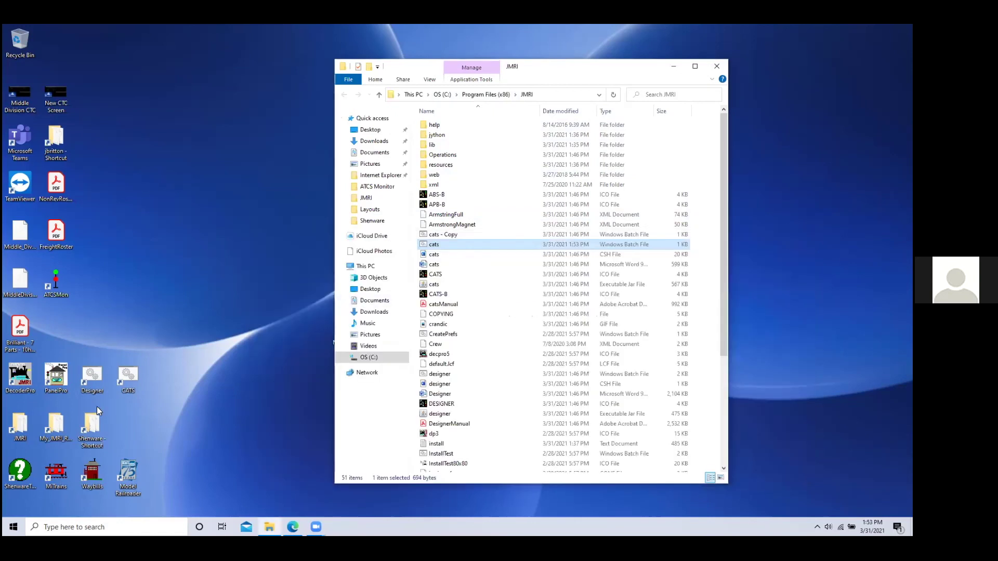
Launch CATS from its desktop shortcut using the My JMRI Railroad configuration profile.
{"action": "double_click", "coordinate": [125, 375]}
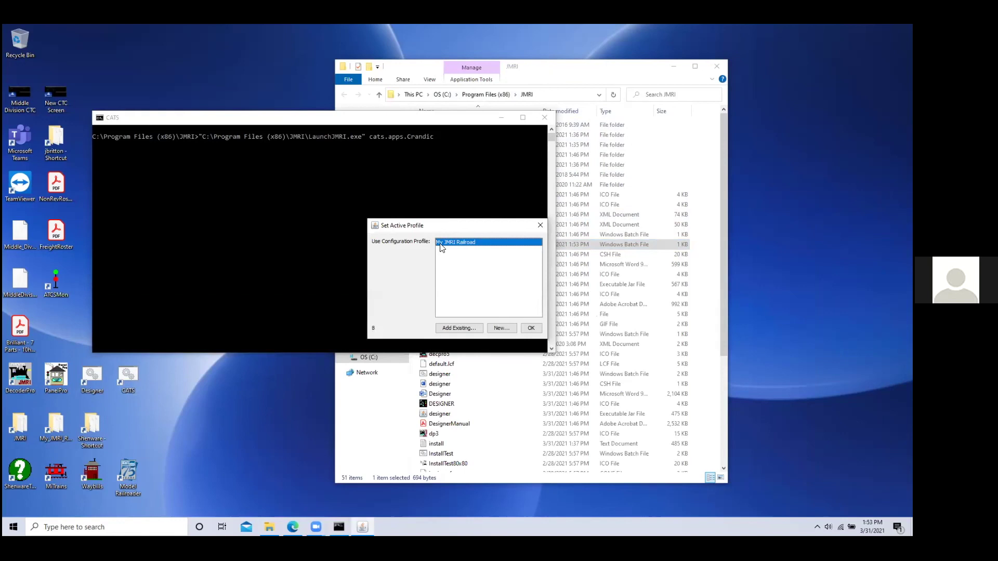
{"action": "left_click", "coordinate": [531, 329]}
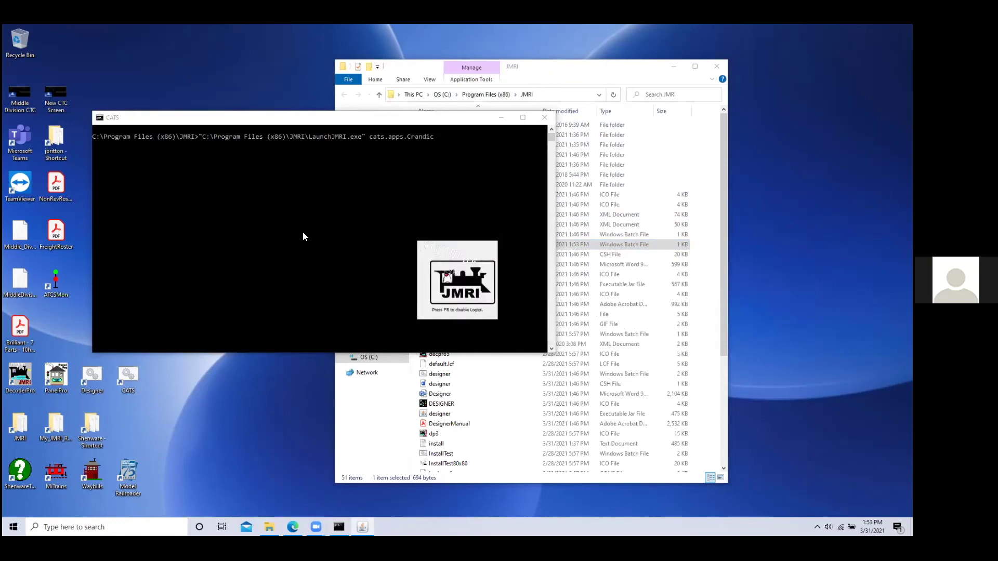